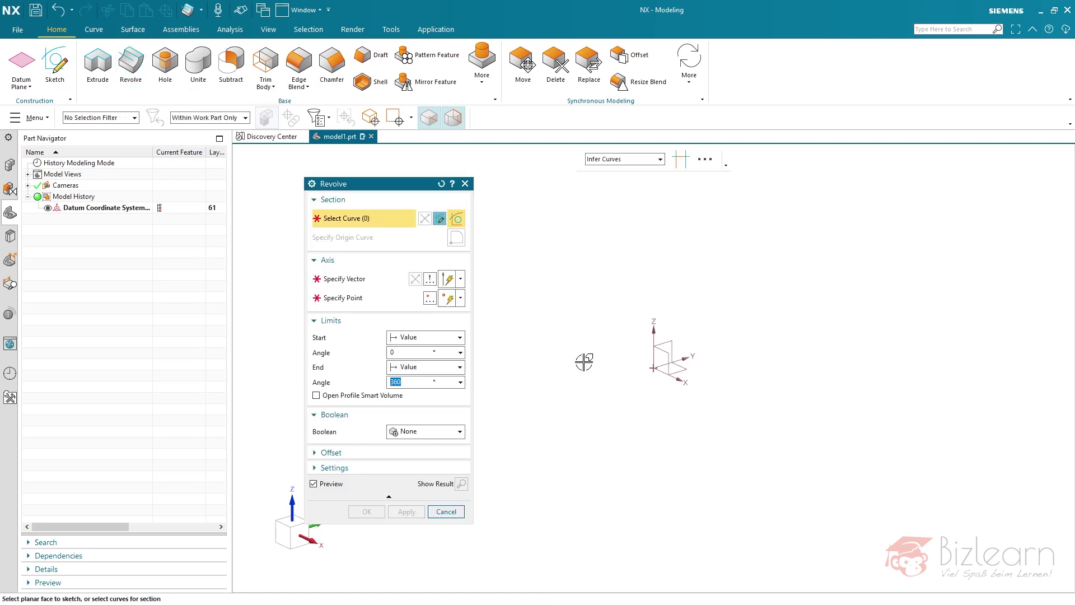
Start the revolve section sketch on the XZ plane and draw a profile from the origin, about 38 mm up and 20 mm horizontally.
click(663, 359)
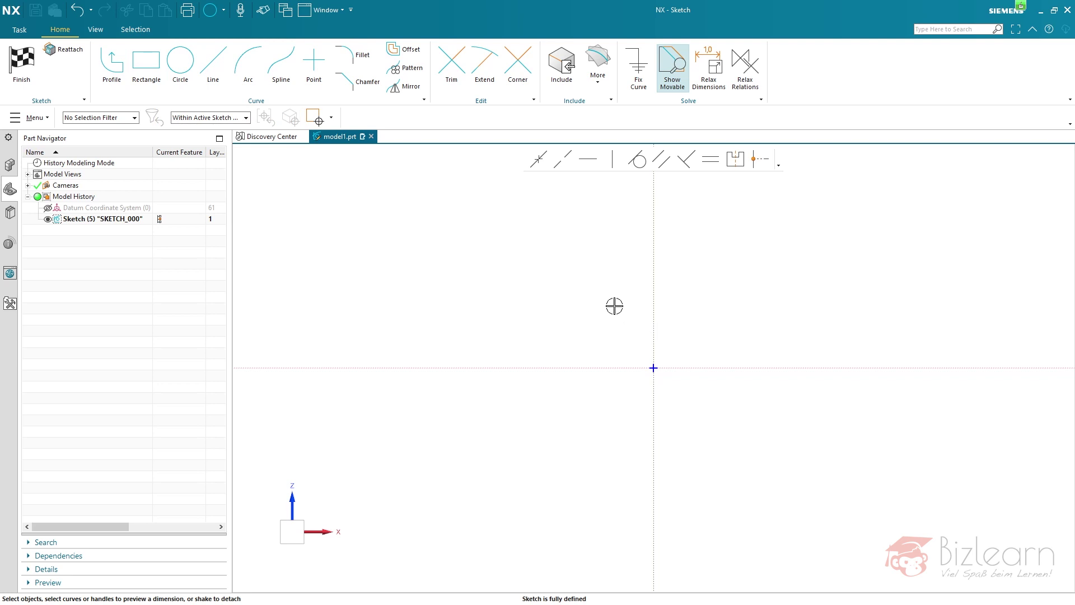
click(113, 70)
click(654, 368)
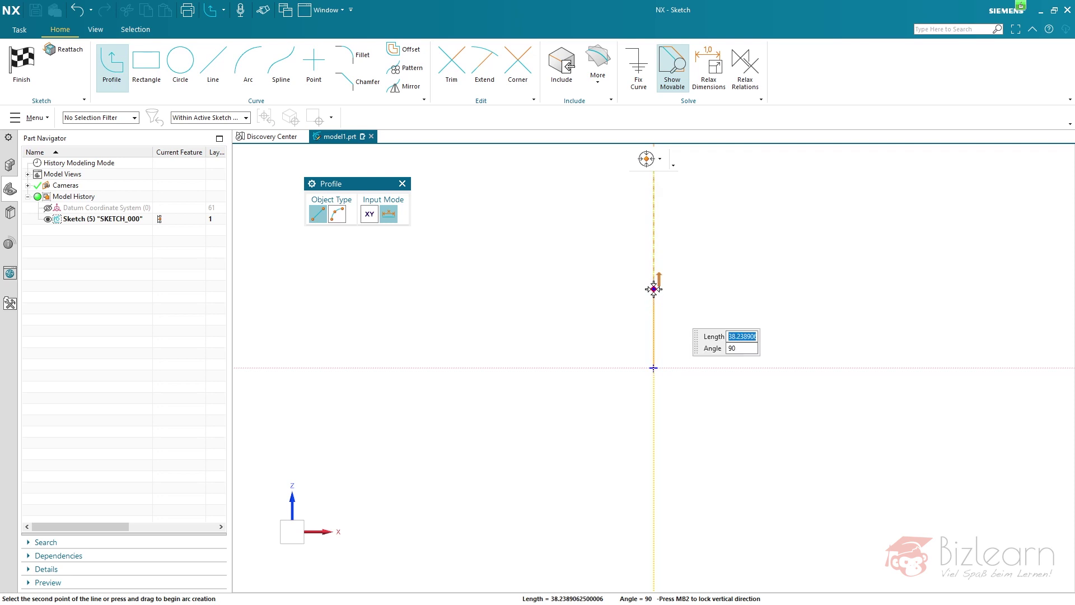
click(654, 289)
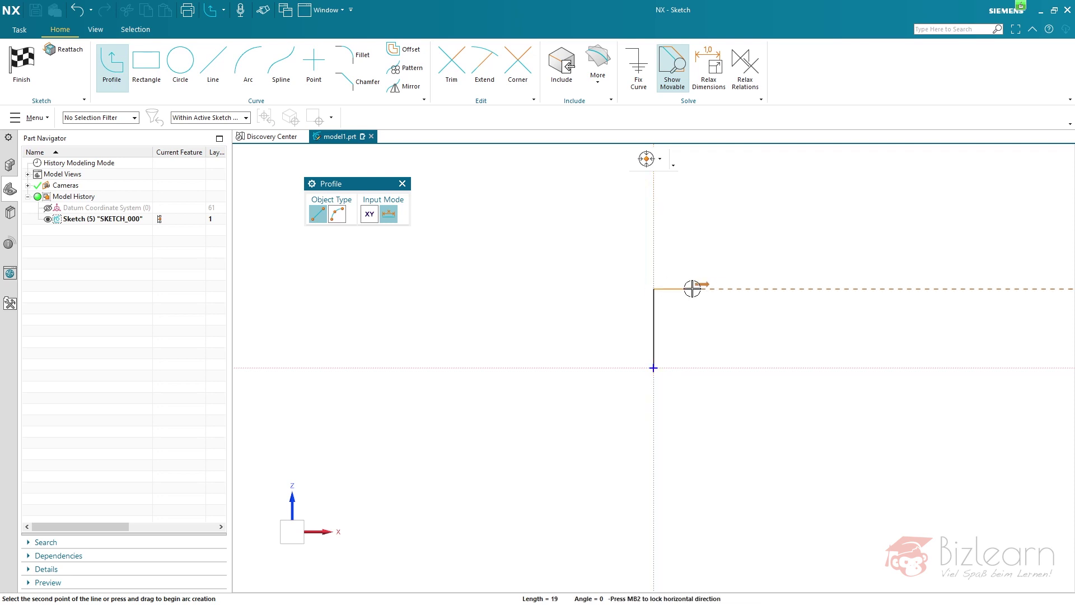
text(20)
key(Tab)
key(Return)
Continue the profile down to about 23 mm height, 50 mm across, up to about 31 mm, 10 mm across and down to the horizontal axis.
click(695, 320)
text(50)
key(Tab)
key(Return)
click(799, 304)
text(10)
key(Tab)
key(Return)
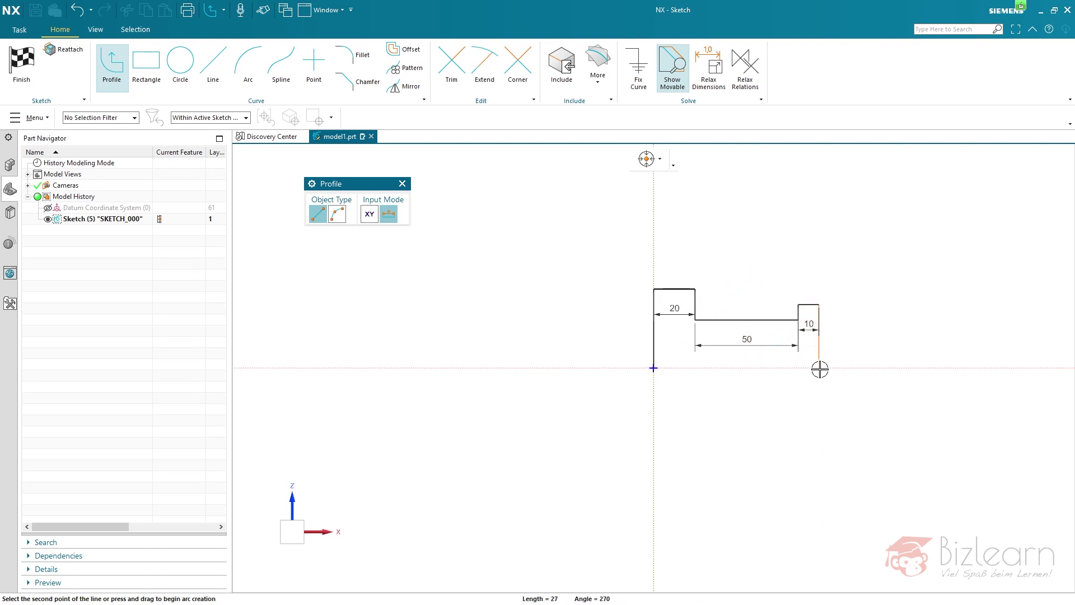
click(819, 391)
key(Escape)
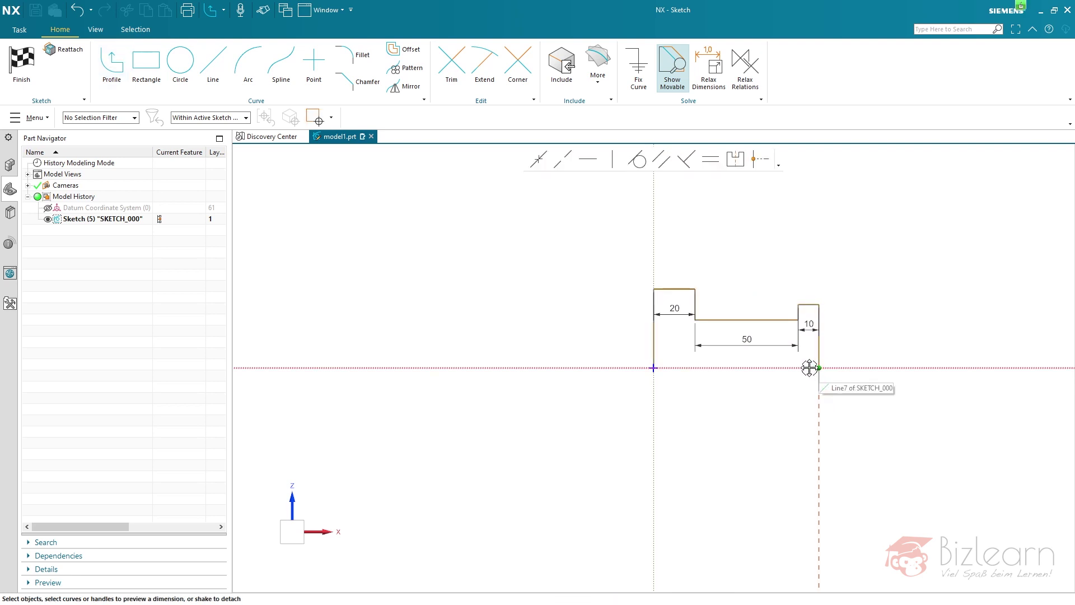
Dimension the height of the first step's upper corner from the horizontal axis and set it to 40 mm.
scroll(780, 338, up, 3)
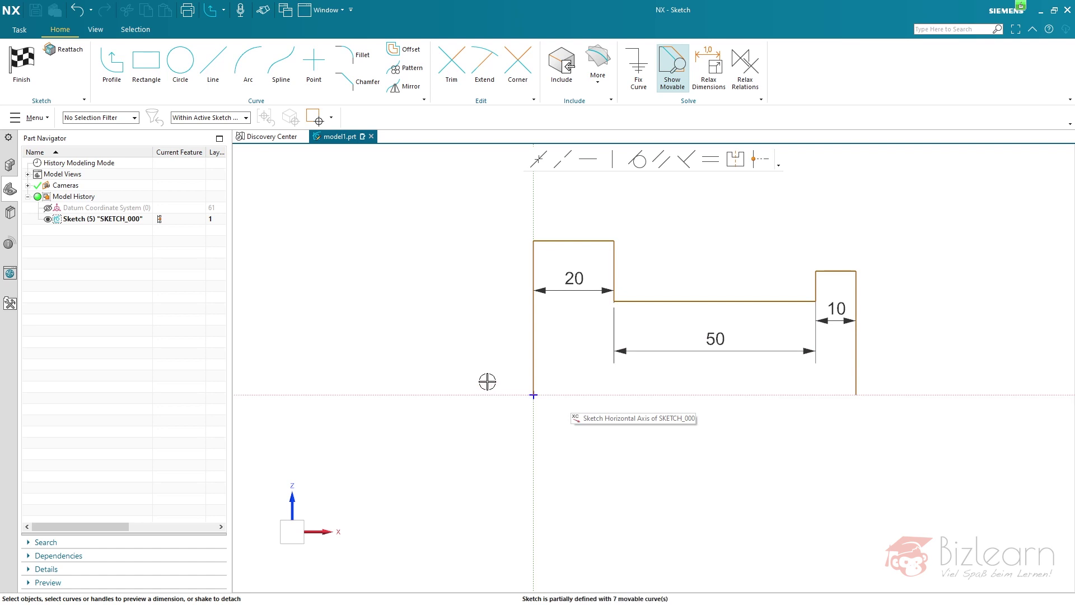
click(472, 395)
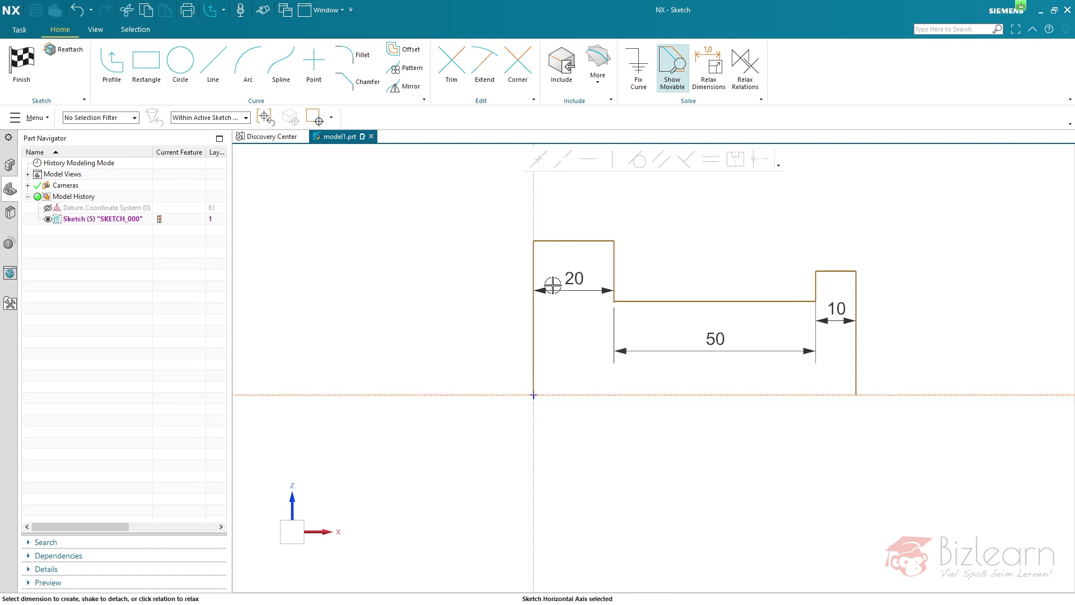
click(535, 242)
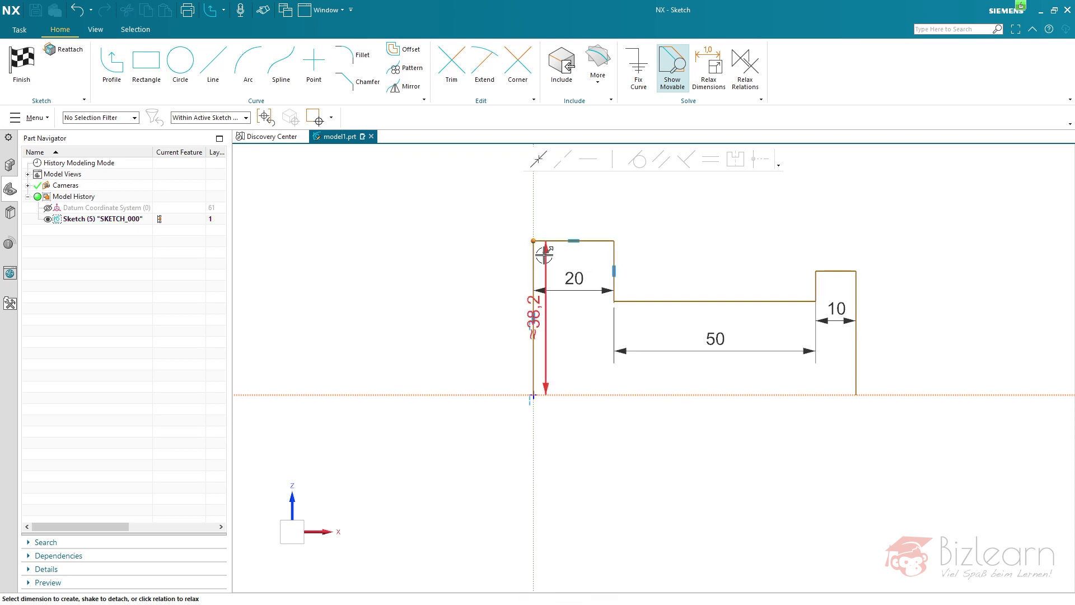
click(546, 323)
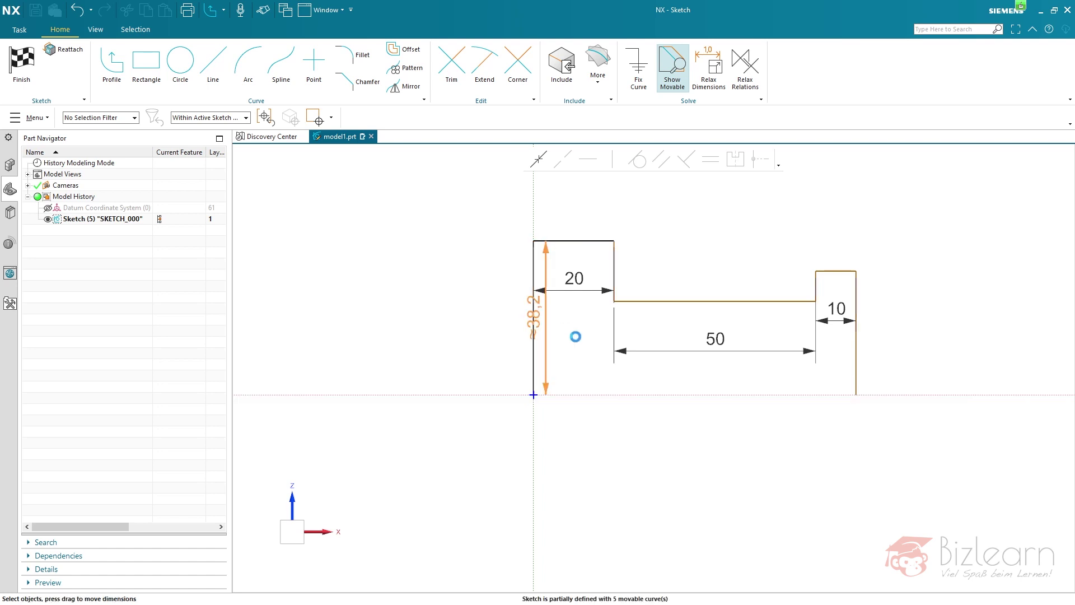
text(40)
key(Return)
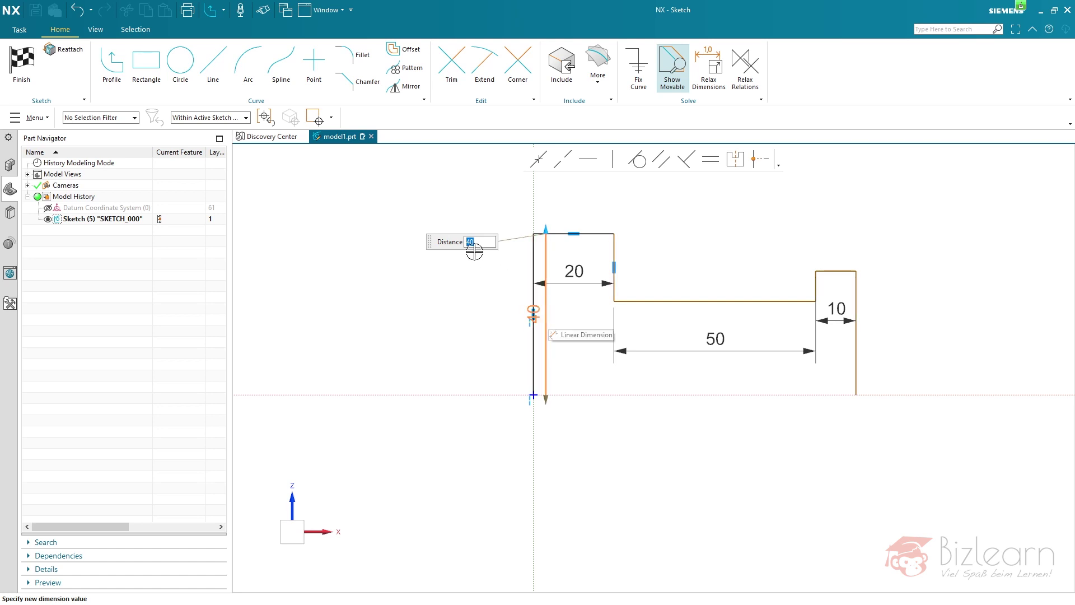
Convert the 40 mm height dimension to a half-diameter dimension and place it outside the profile, beside its starting edge.
right_click(550, 317)
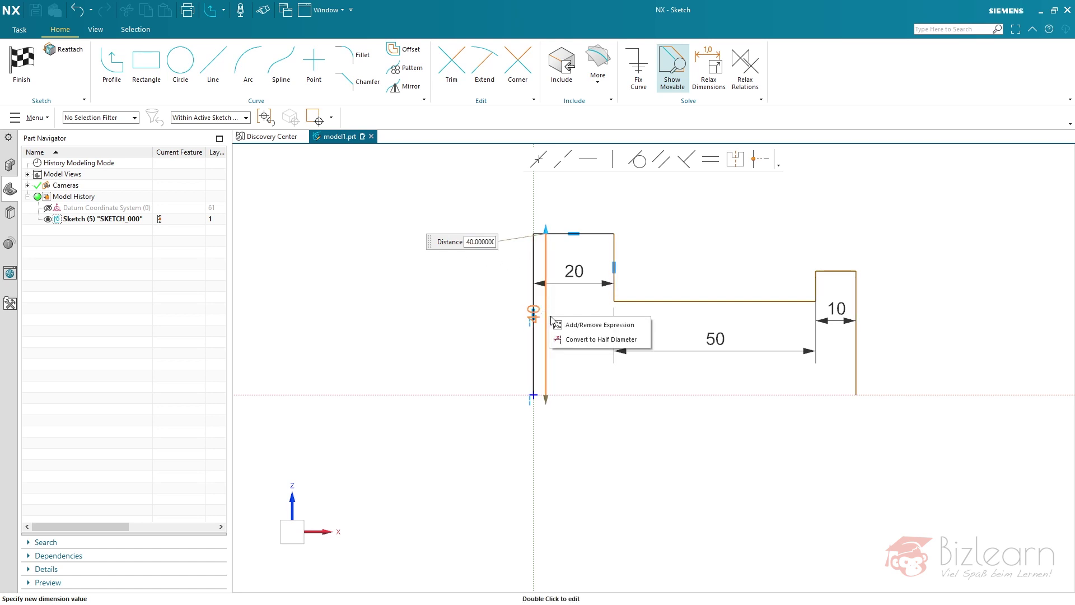
click(571, 339)
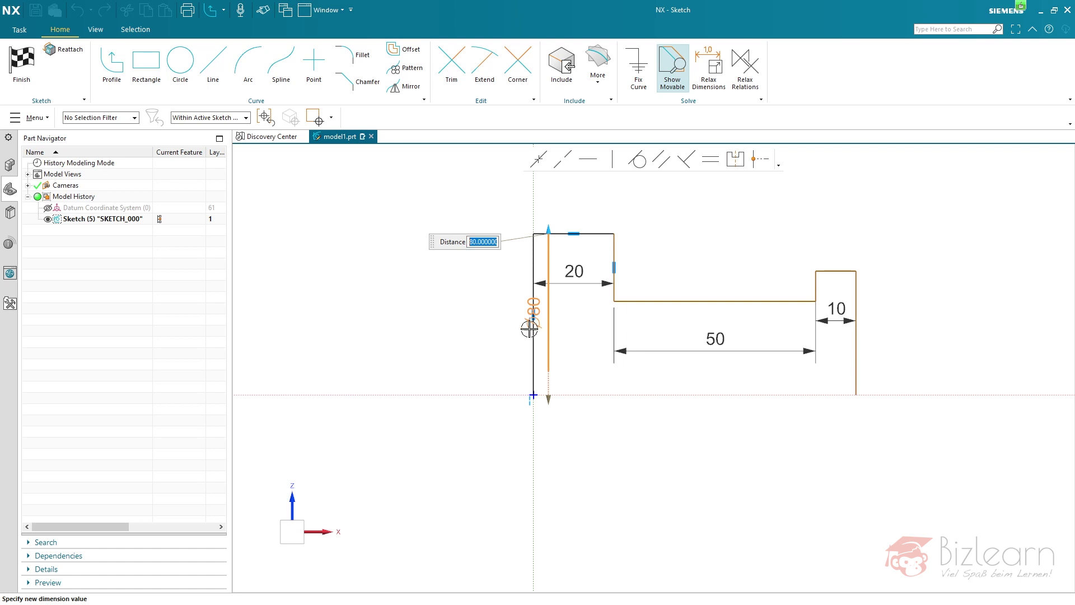
key(Return)
drag(535, 324, 469, 400)
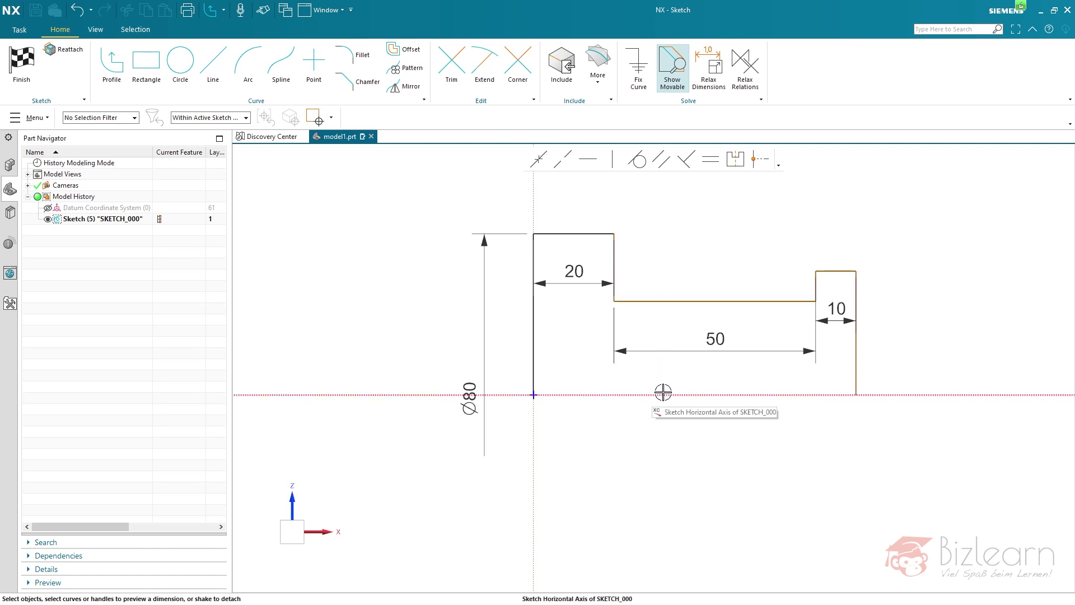
click(618, 302)
click(642, 388)
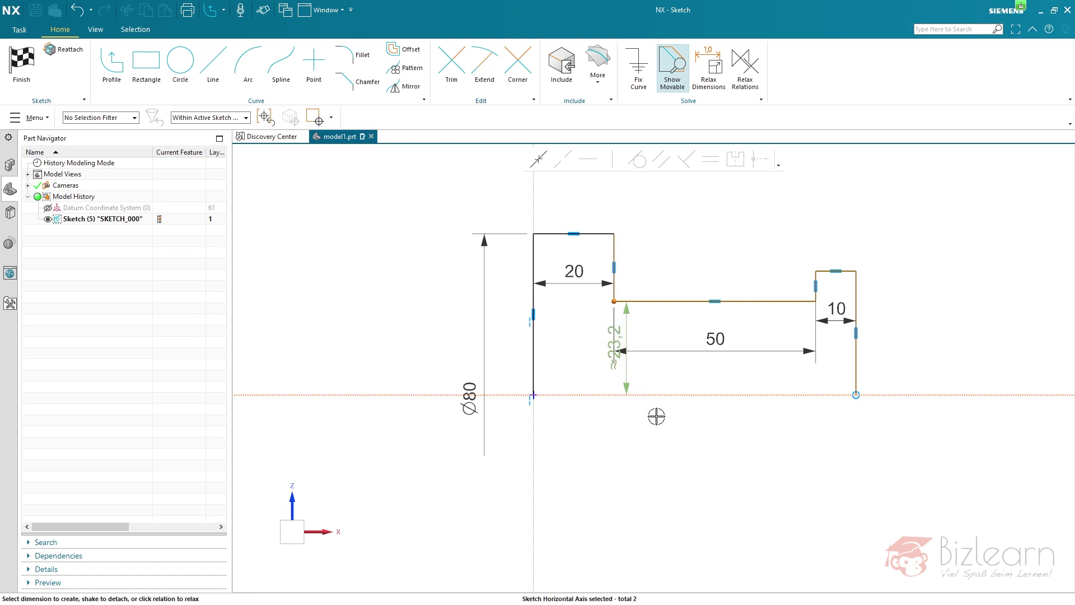
key(Escape)
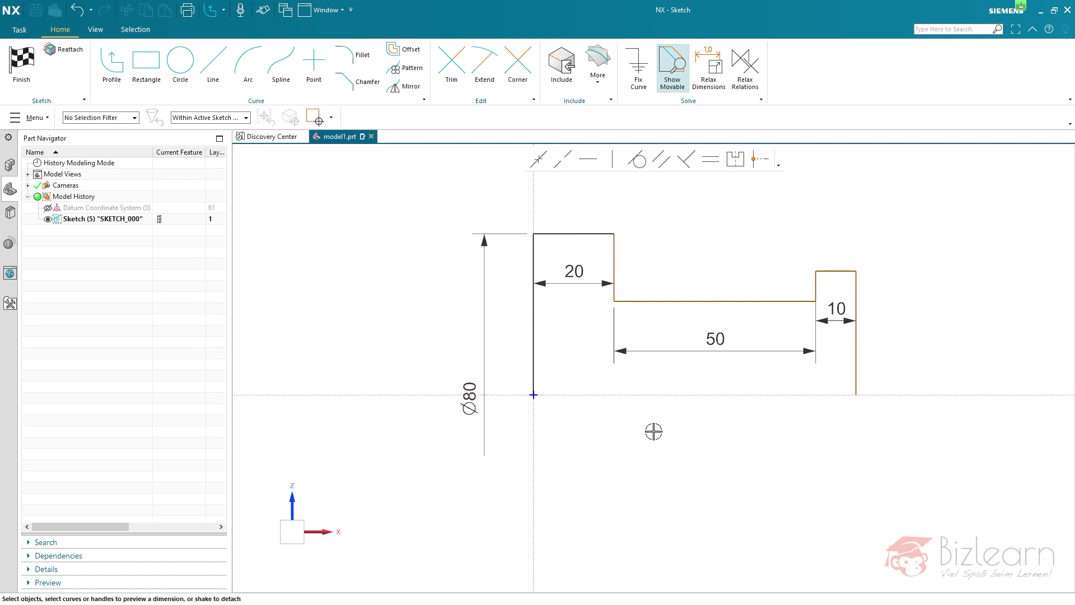
click(628, 396)
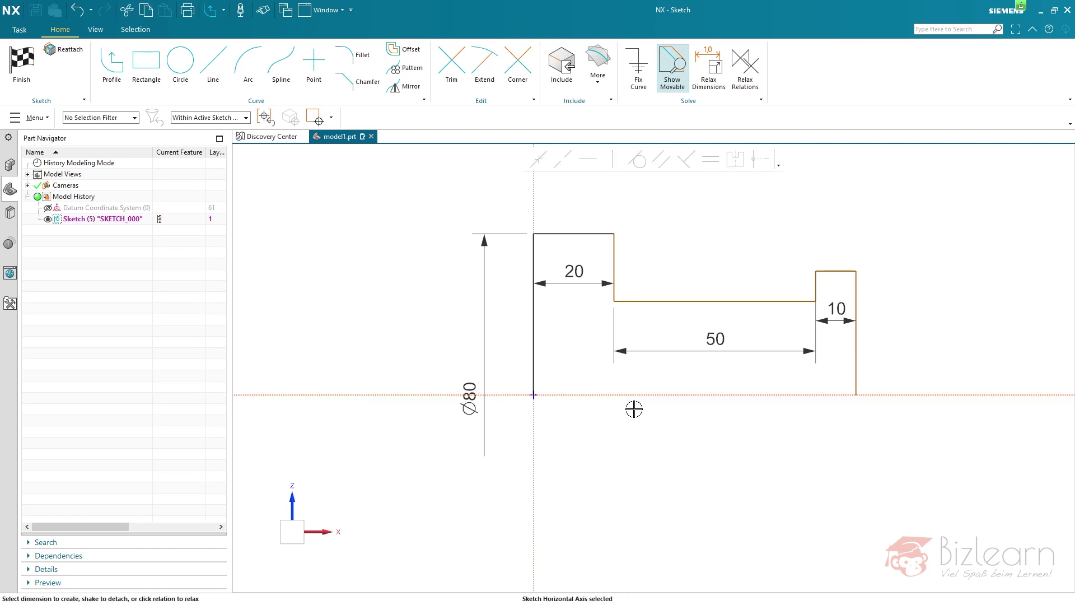
click(615, 301)
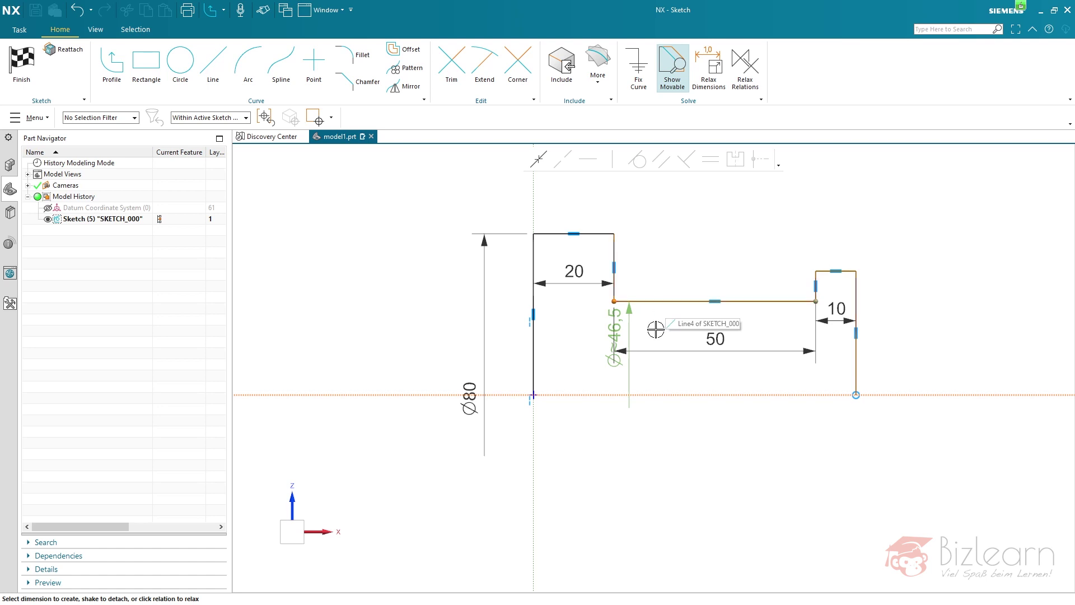
key(Escape)
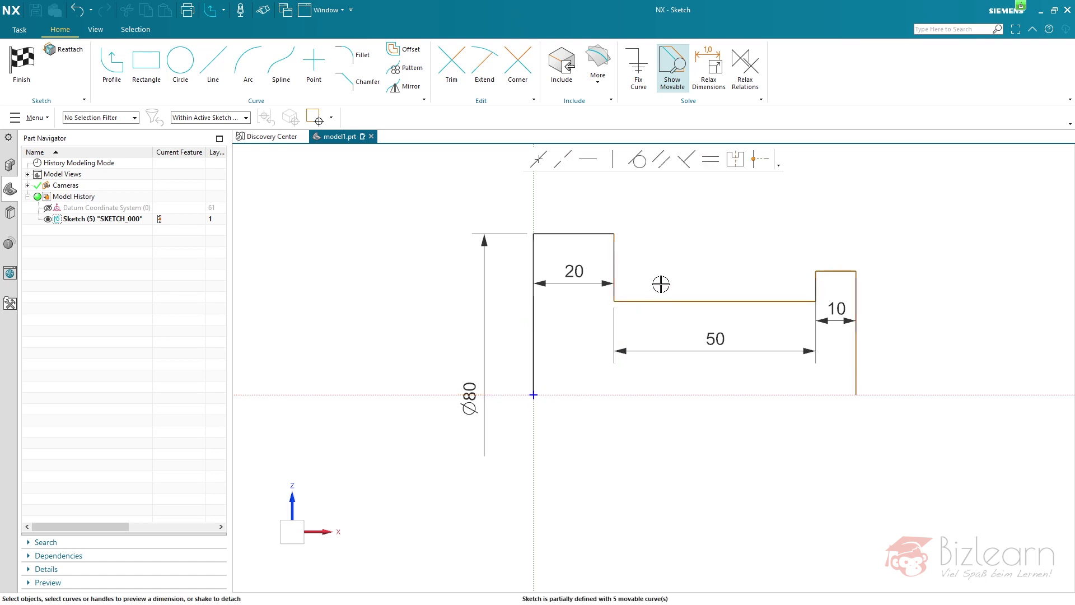
click(618, 300)
click(649, 392)
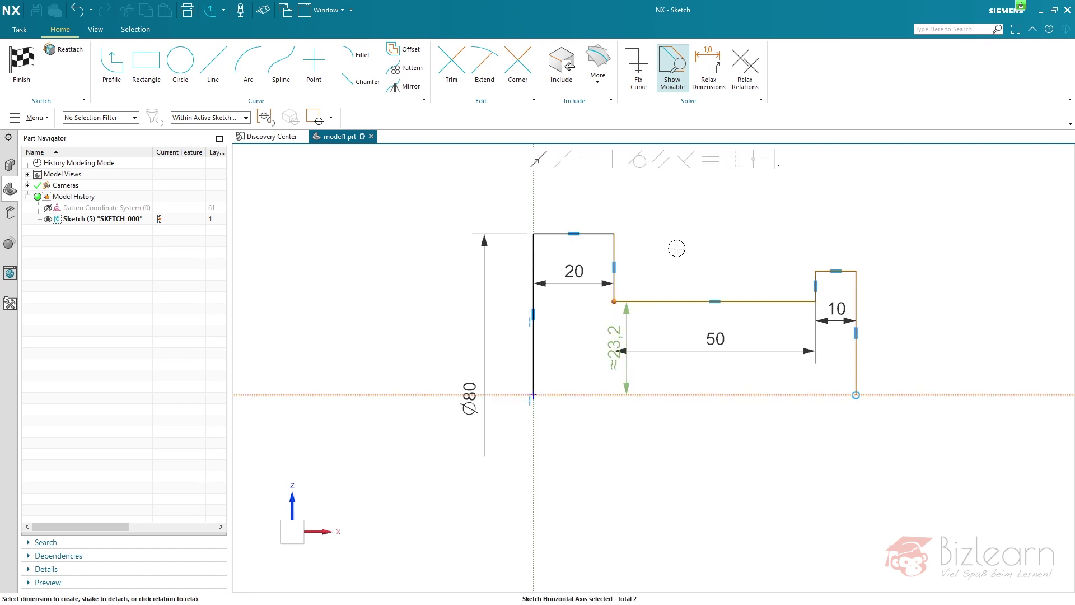
key(Escape)
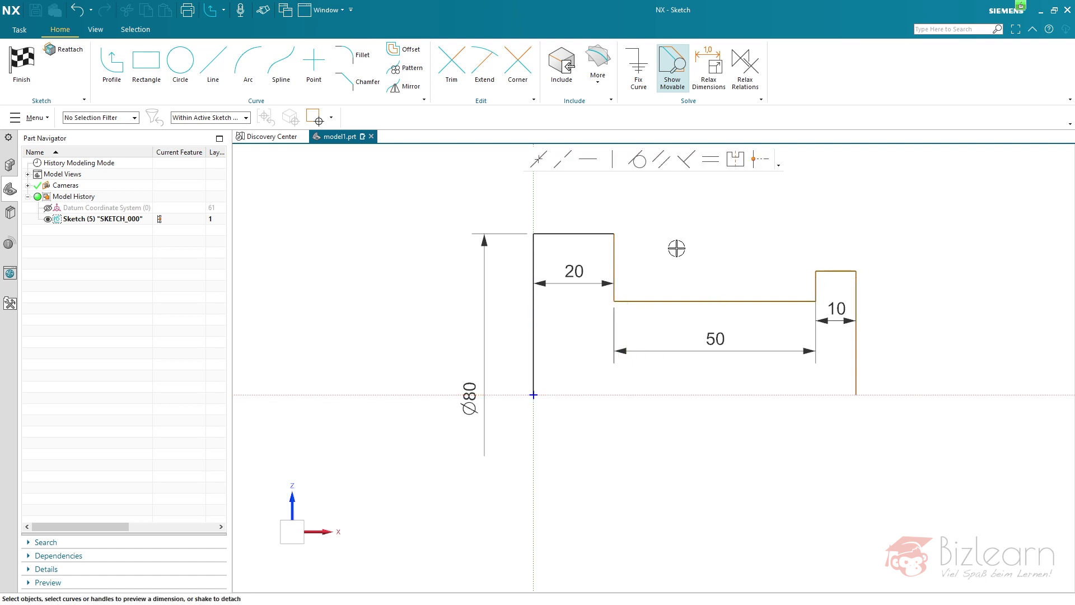
Add a diameter dimension of 50 mm from the horizontal axis to the middle section and place it clear of the geometry.
click(630, 392)
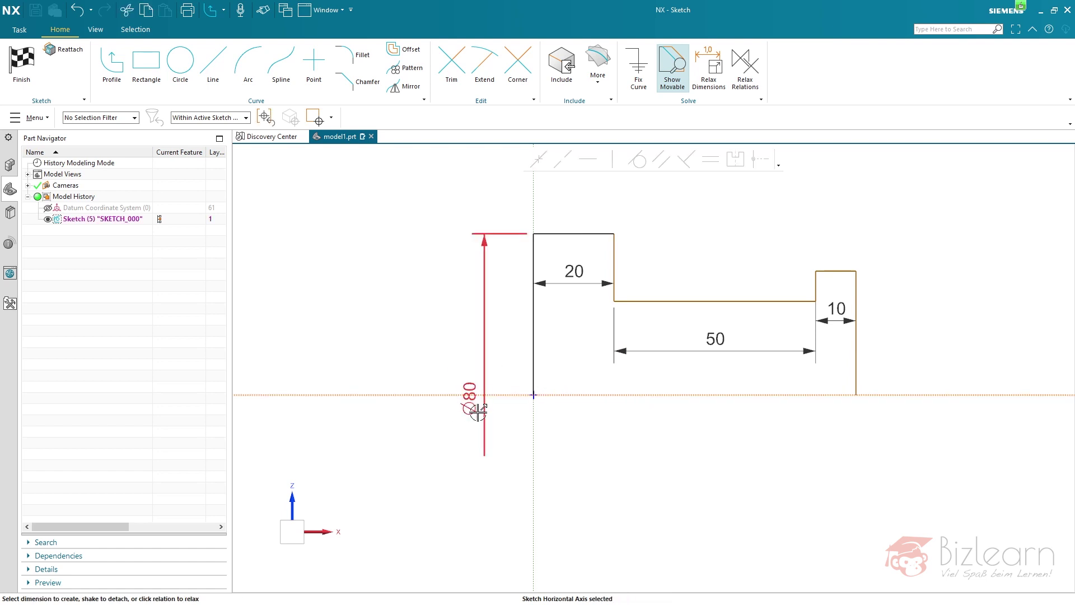
click(615, 301)
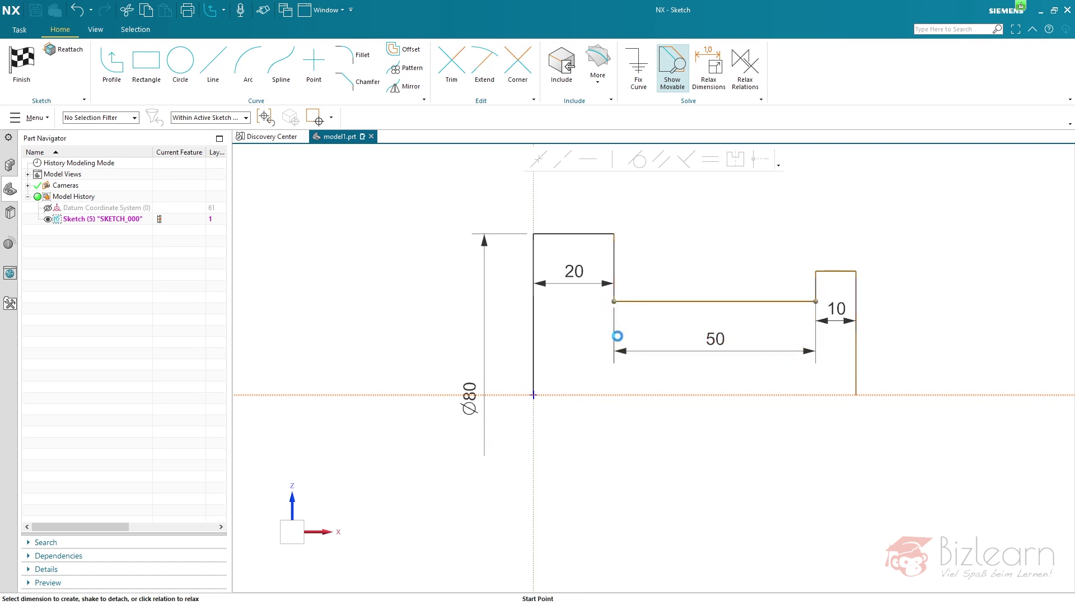
click(603, 367)
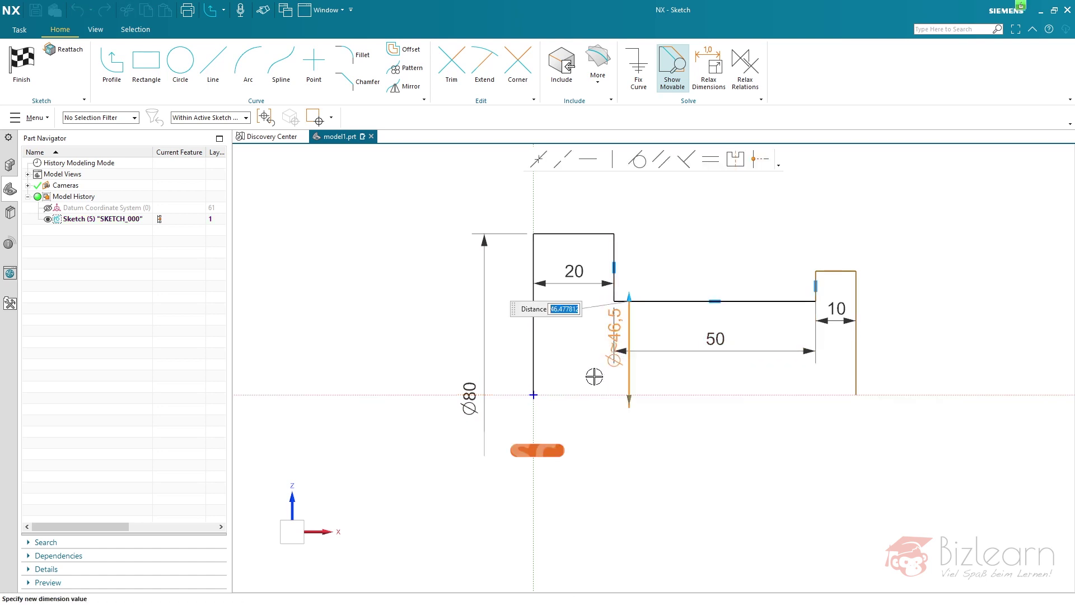
text(50)
key(Return)
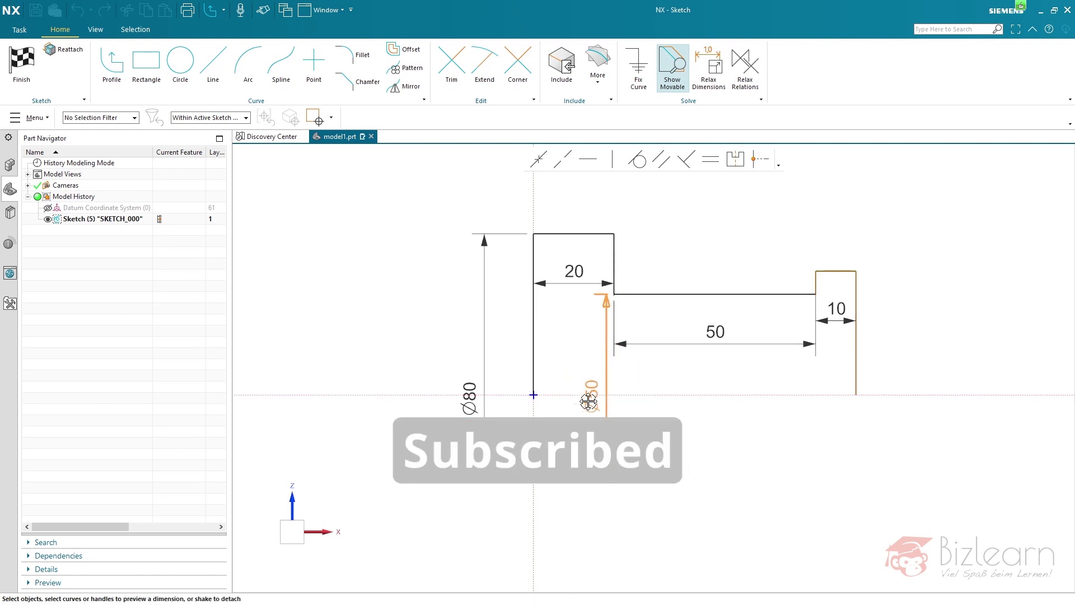
click(590, 408)
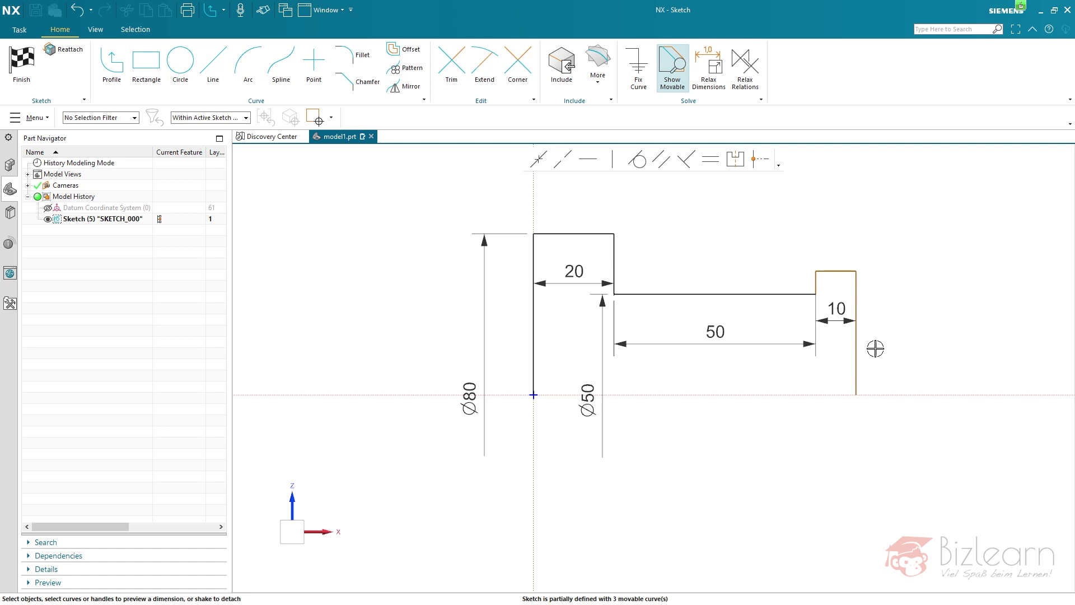
Add a diameter dimension of 60 mm from the horizontal axis to the end collar and place it outside the profile.
click(894, 394)
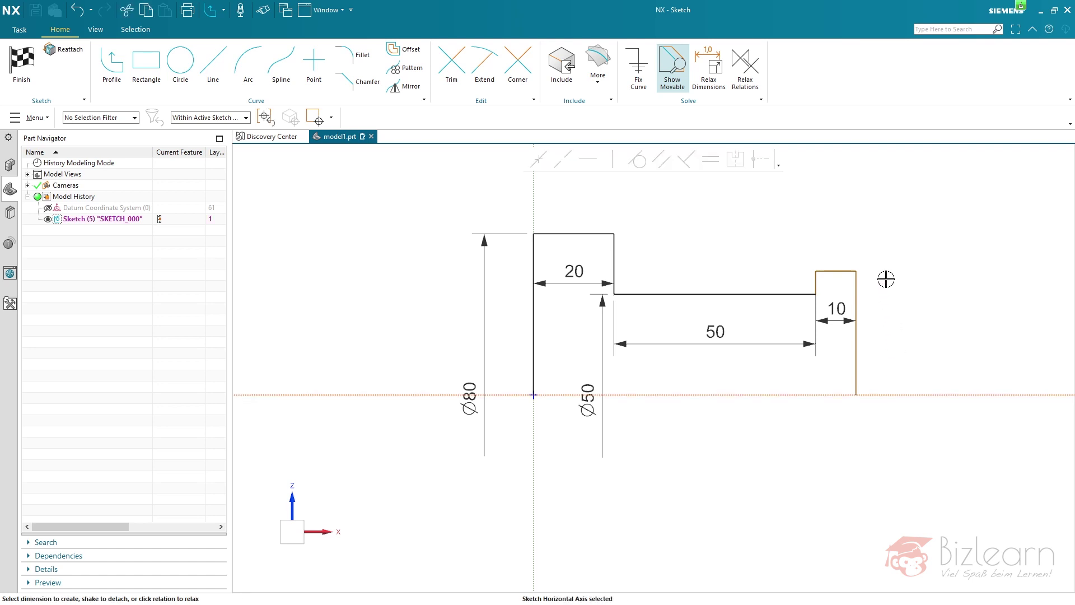
click(856, 271)
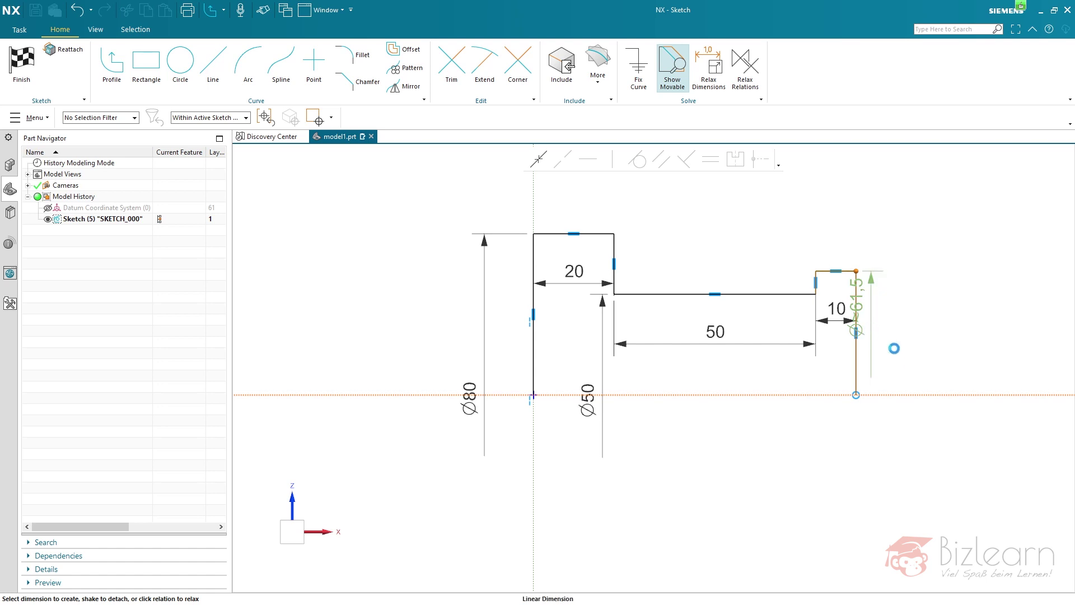
click(892, 349)
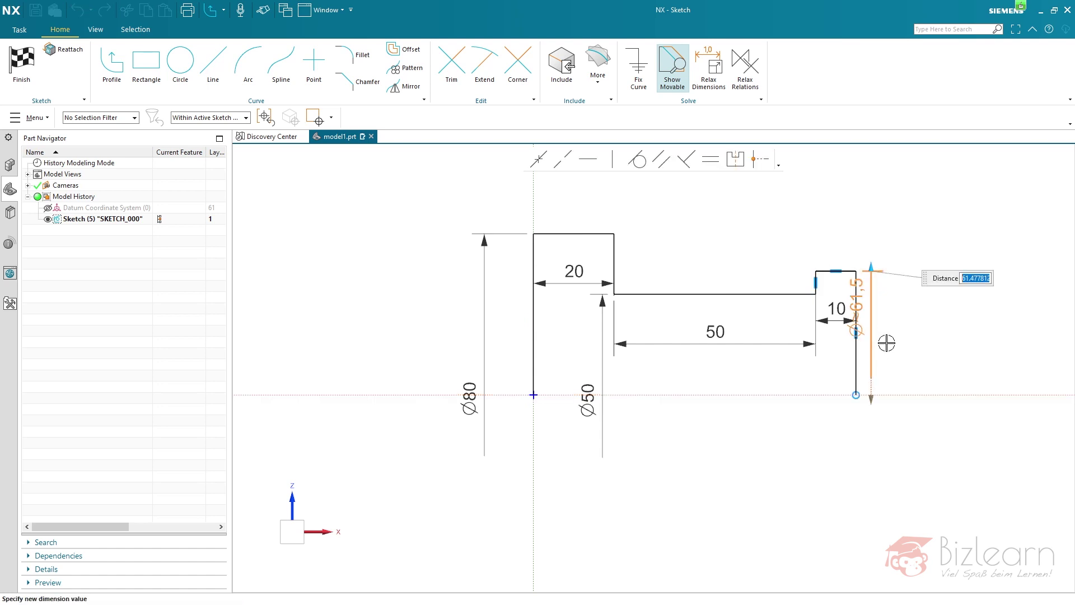
text(60)
key(Return)
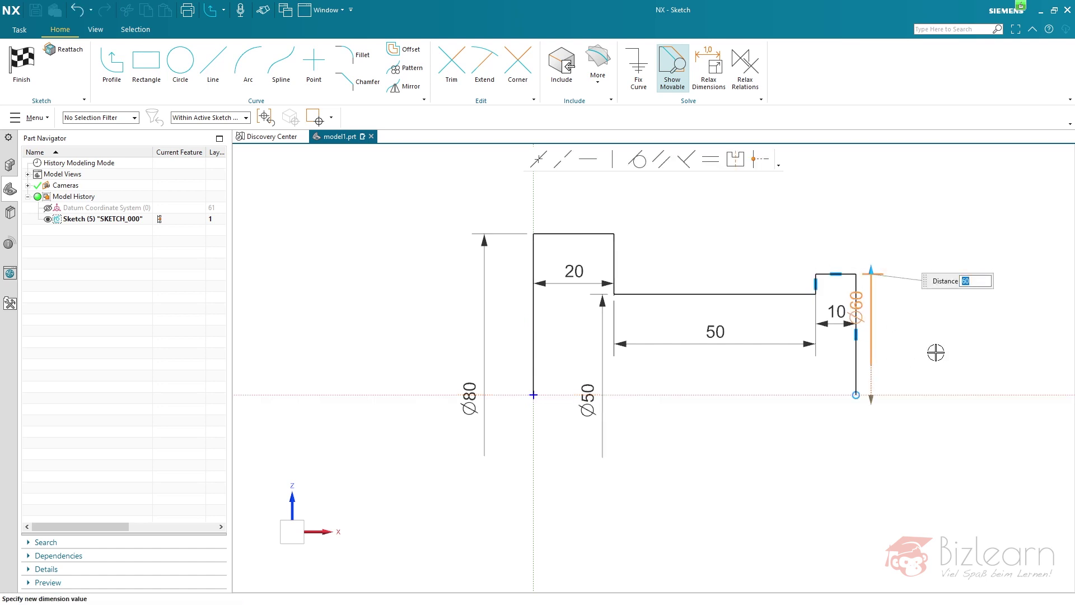
drag(872, 331, 889, 402)
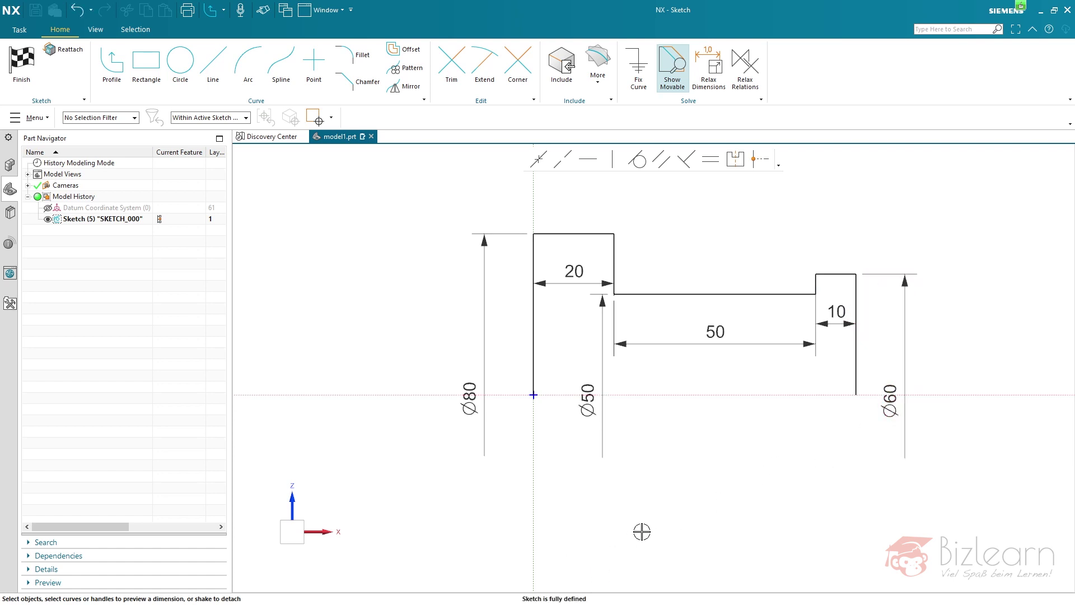
Convert the two vertical end lines of the profile that reach the horizontal axis to reference geometry.
click(540, 361)
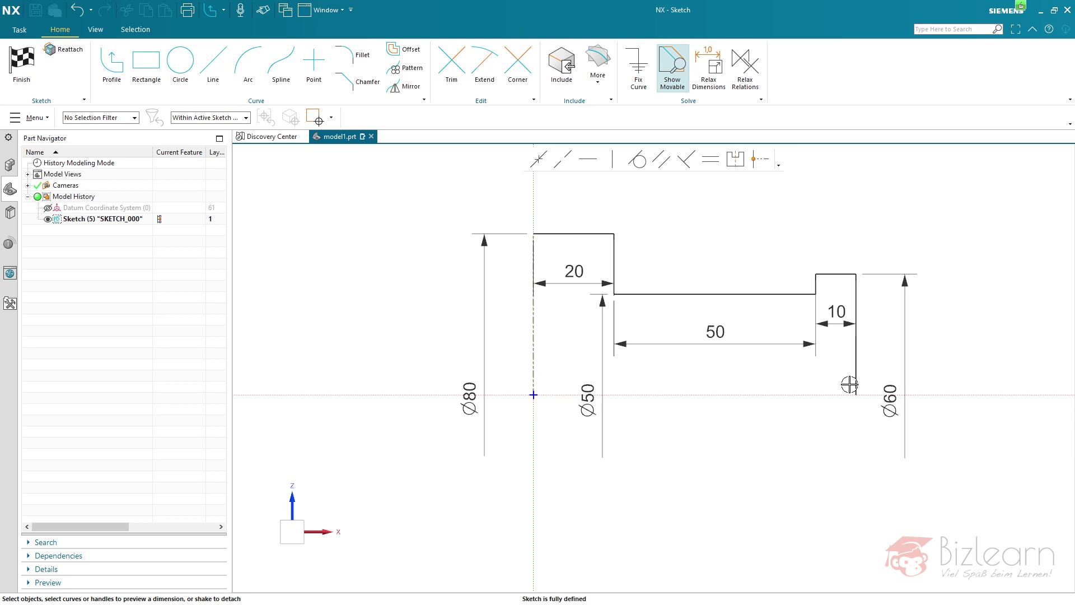
click(855, 366)
click(924, 456)
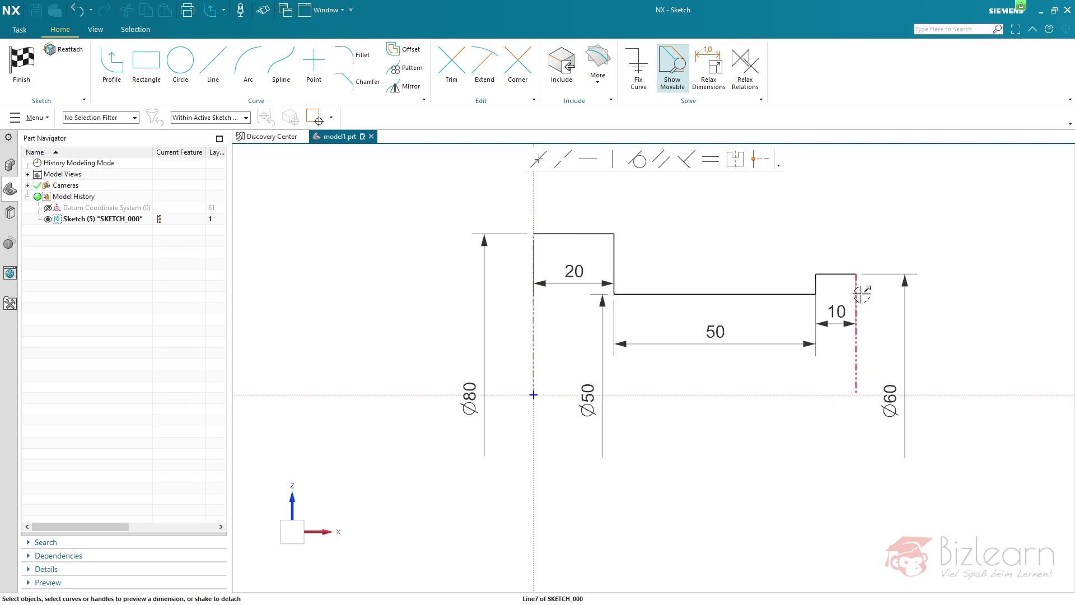
Finish the sketch despite the reference geometry warning and revolve the profile 360° about the horizontal X axis.
right_click(700, 193)
click(706, 202)
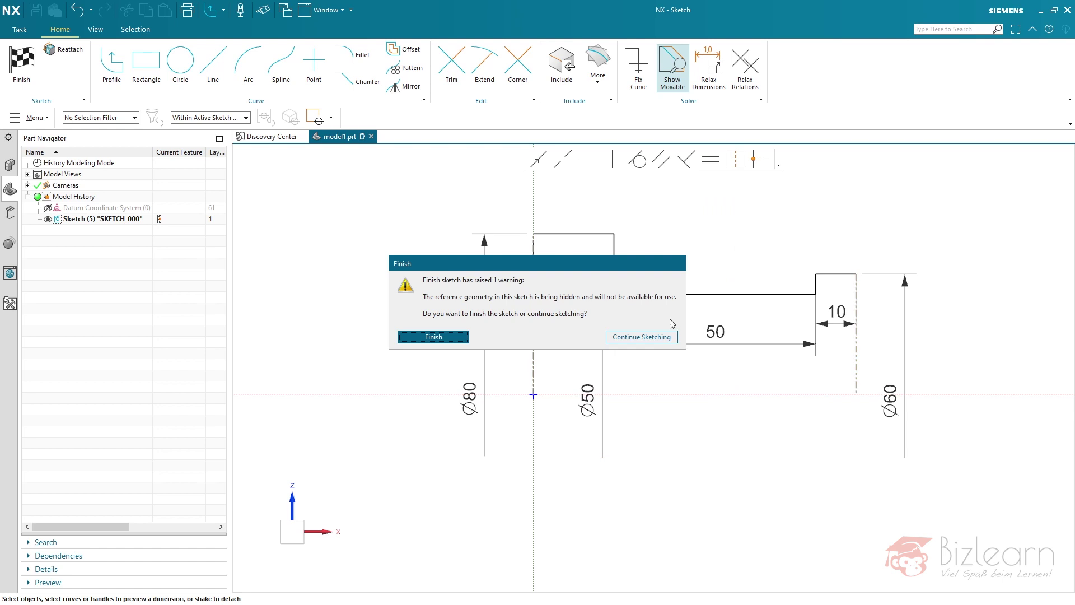
click(448, 338)
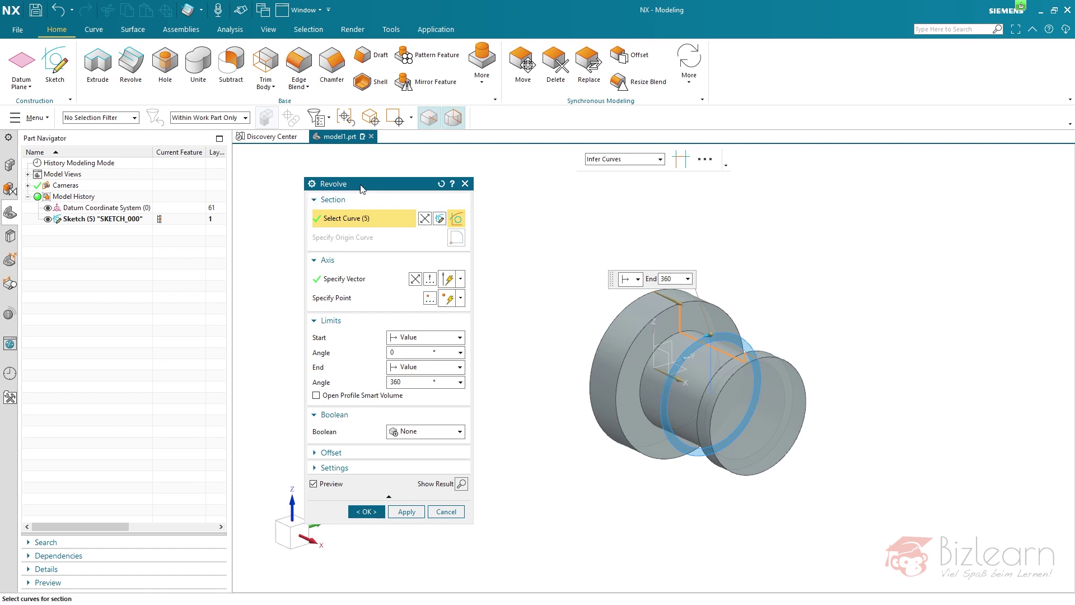
middle_click(527, 286)
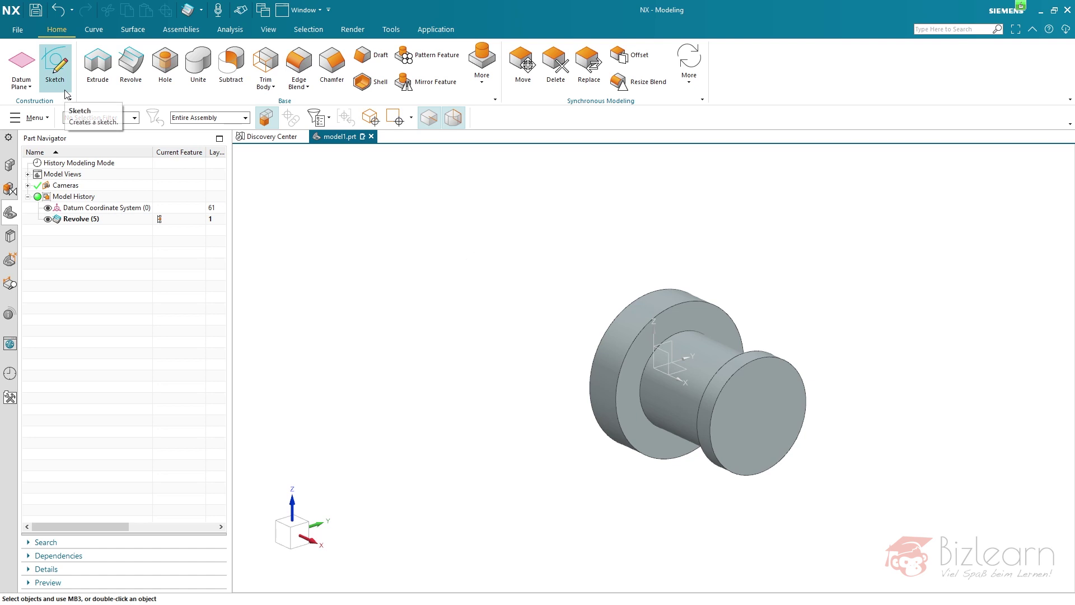
Start an extrude sketch on the flat face of the 60 mm end collar, taking the origin from the centre of its circular edge.
middle_drag(750, 406, 771, 401)
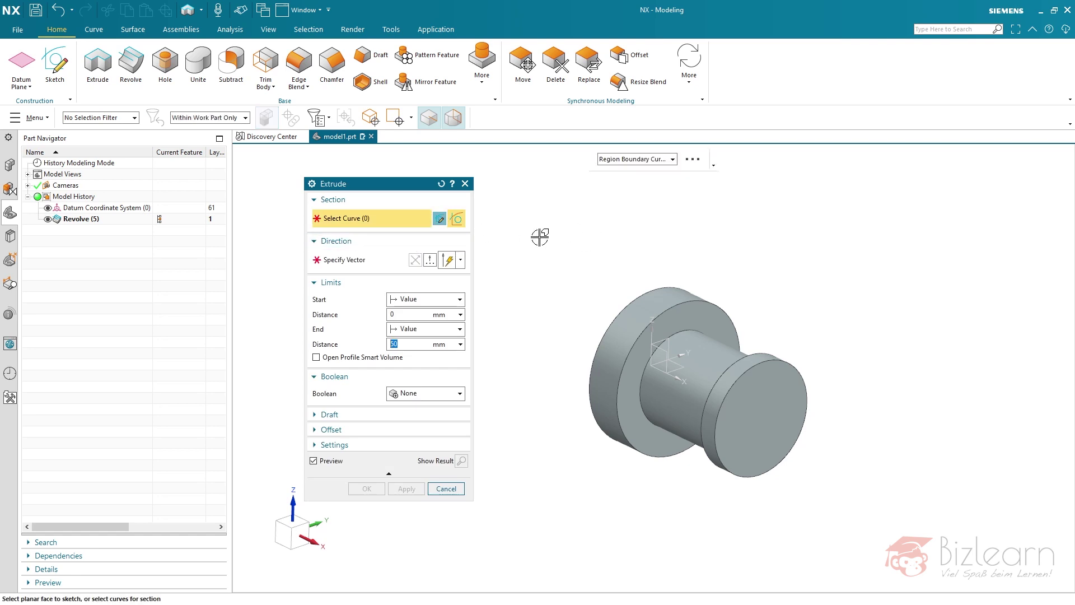
click(440, 219)
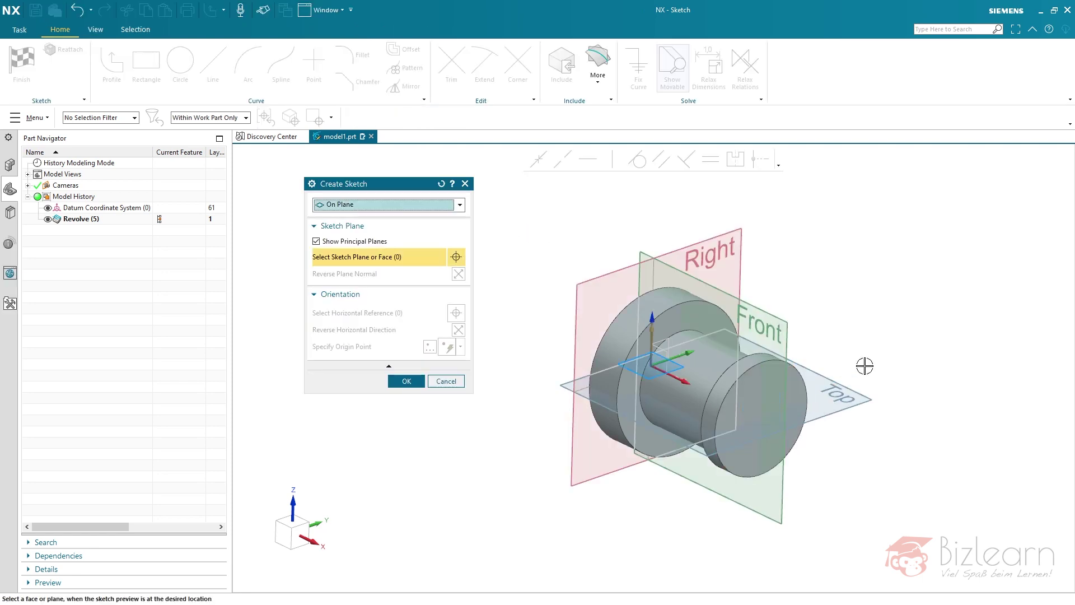
click(778, 403)
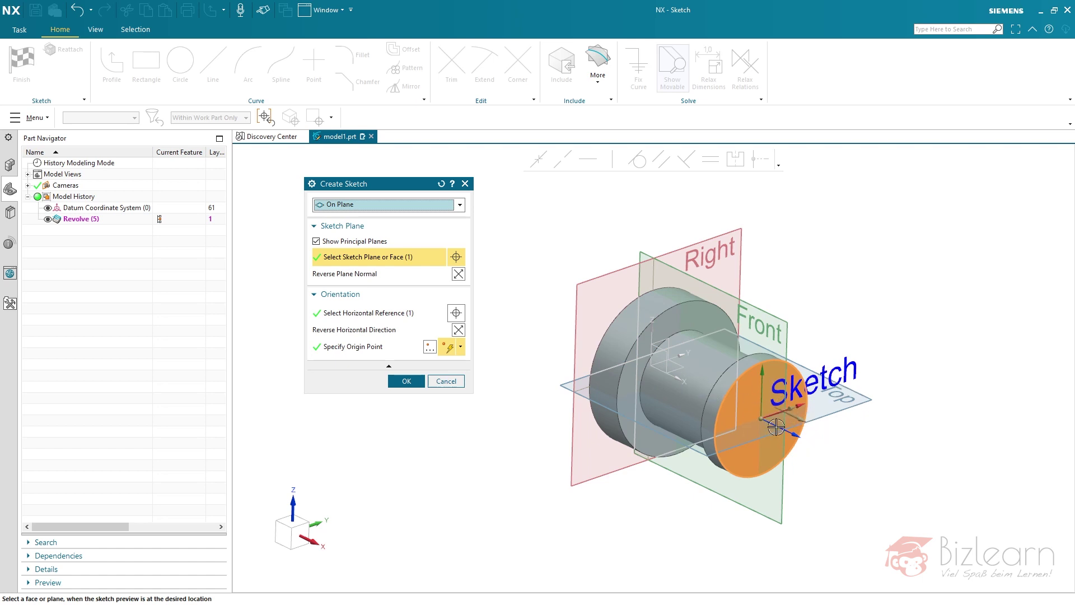
click(425, 317)
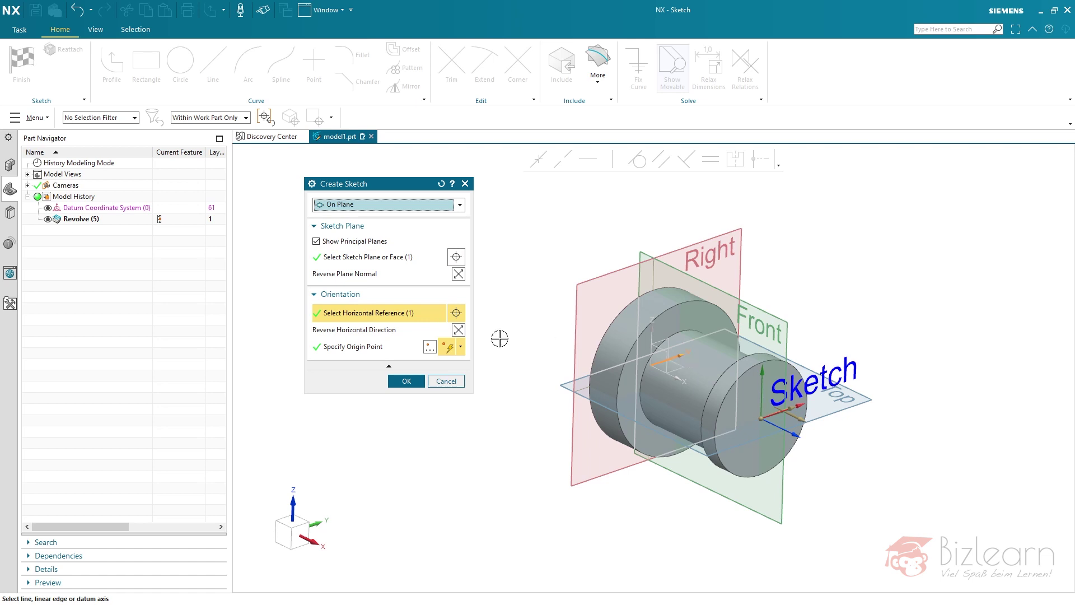
click(402, 348)
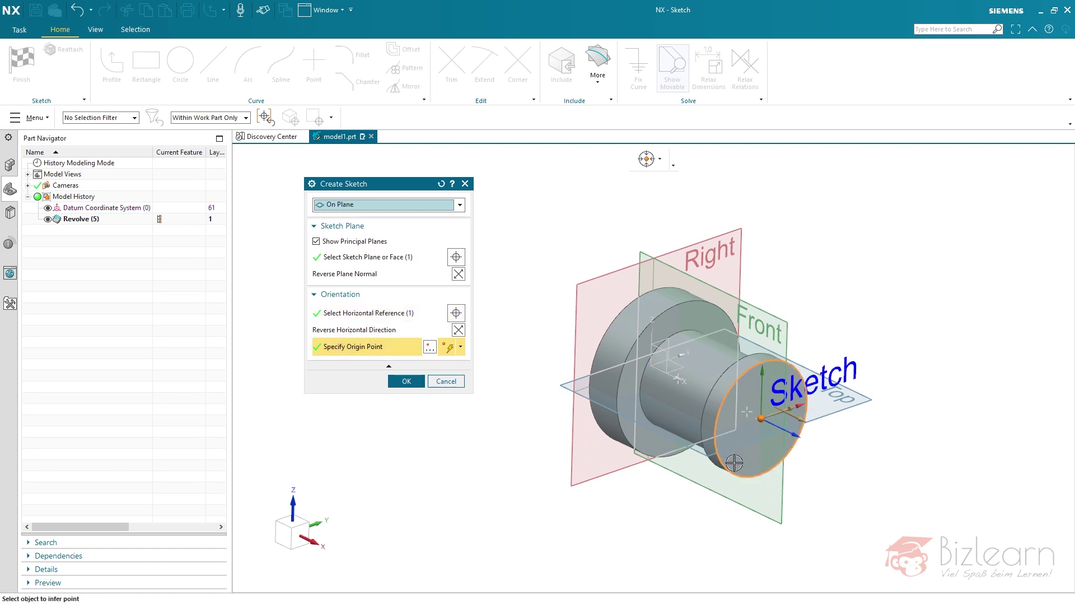
click(782, 462)
middle_click(801, 295)
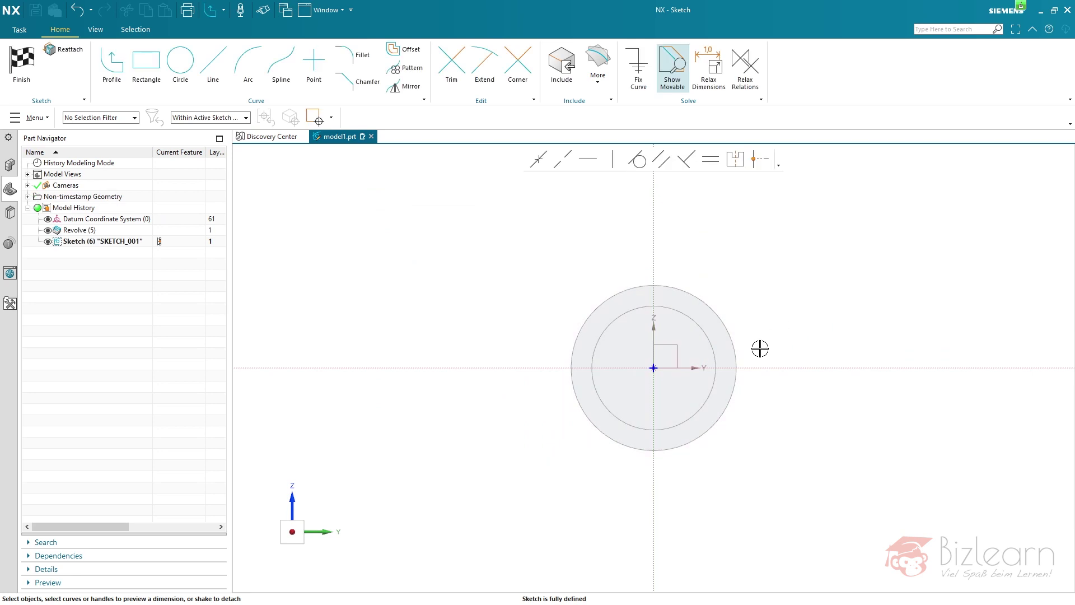
Sketch a 30 × 30 mm square from its centre at the sketch origin and finish the sketch.
scroll(760, 348, up, 3)
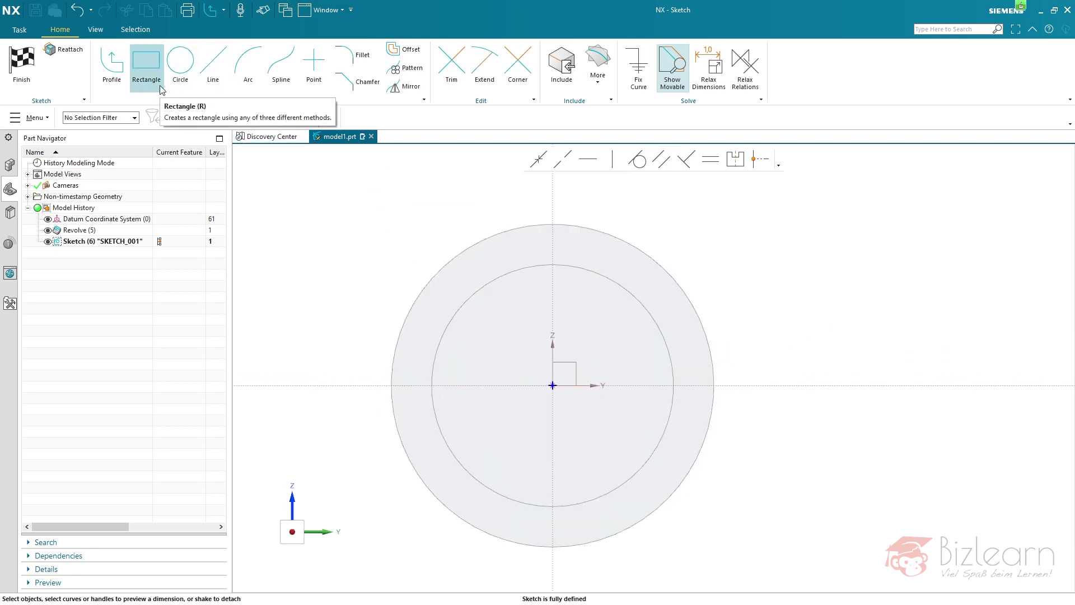
click(146, 73)
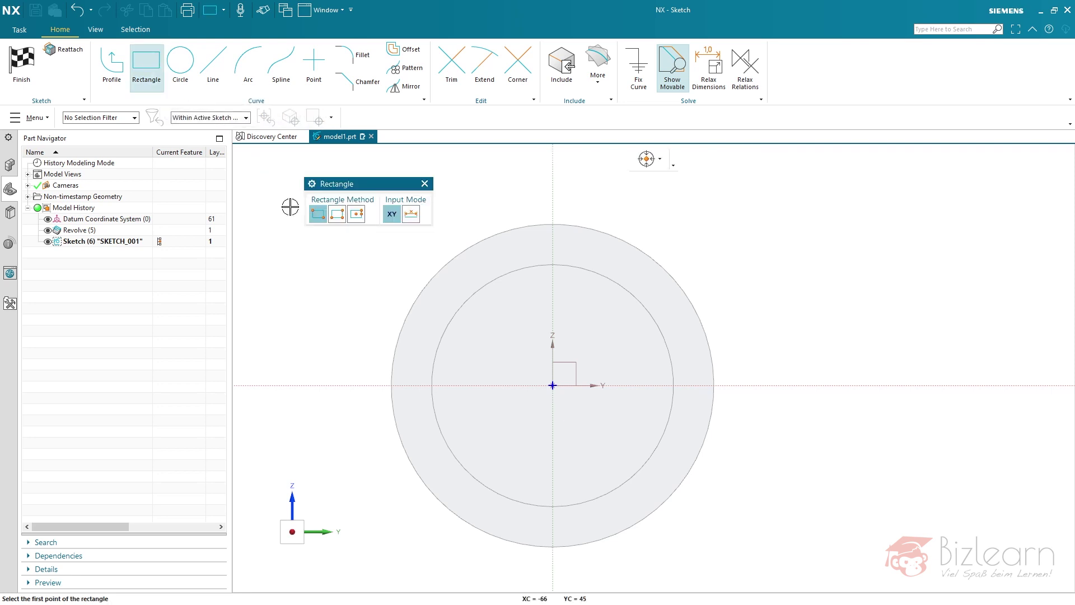
click(356, 213)
click(552, 385)
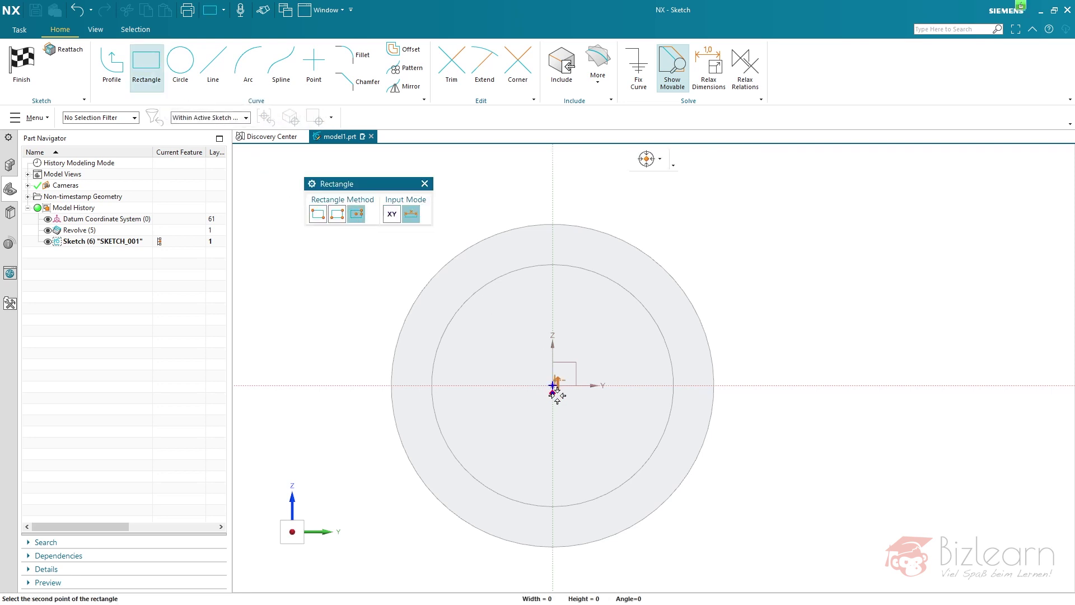
text(30)
key(Tab)
text(30)
key(Tab)
click(622, 389)
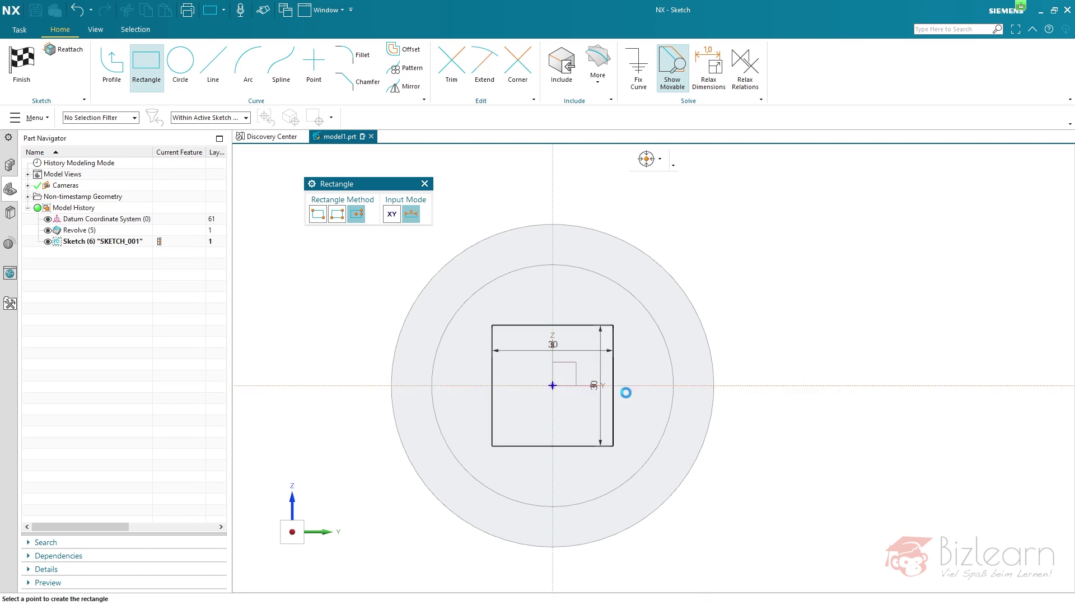
right_click(732, 281)
click(782, 338)
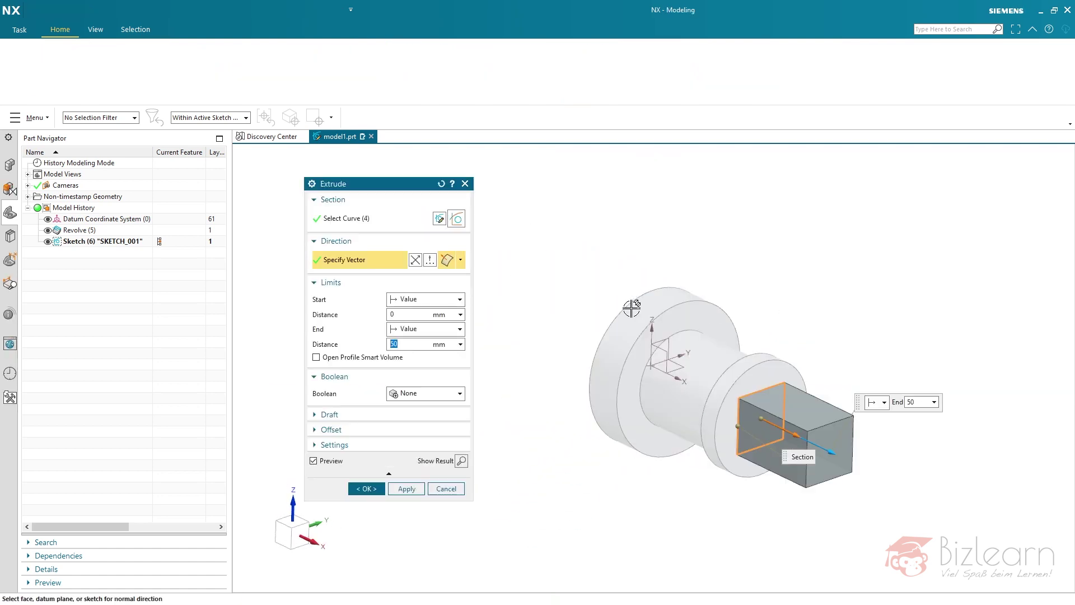
Extrude the square 5 mm in the reversed direction into the end collar, subtracting it from the shaft body.
click(415, 259)
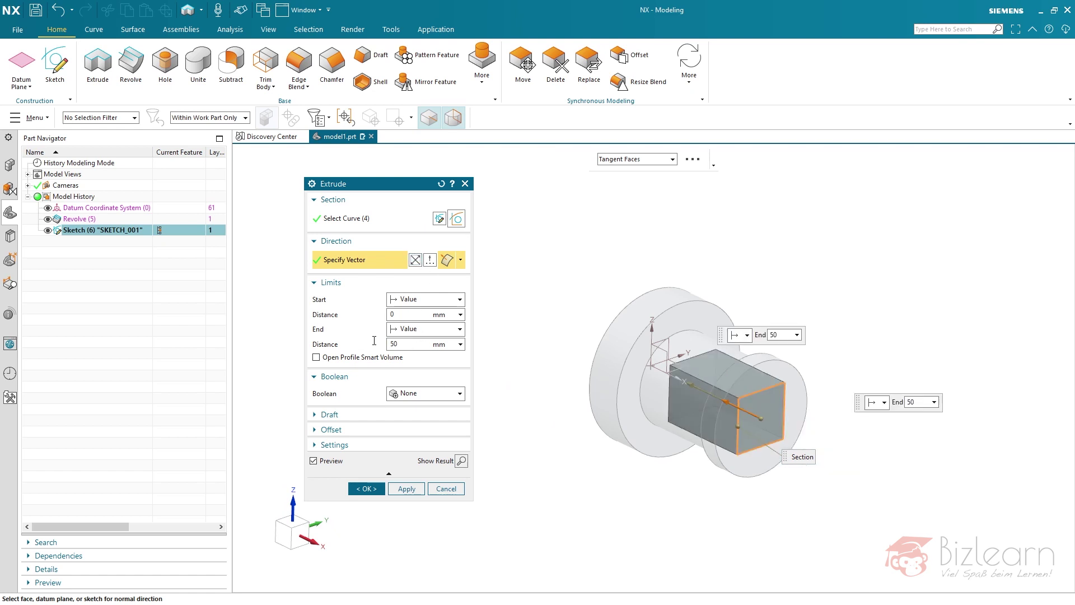
key(Return)
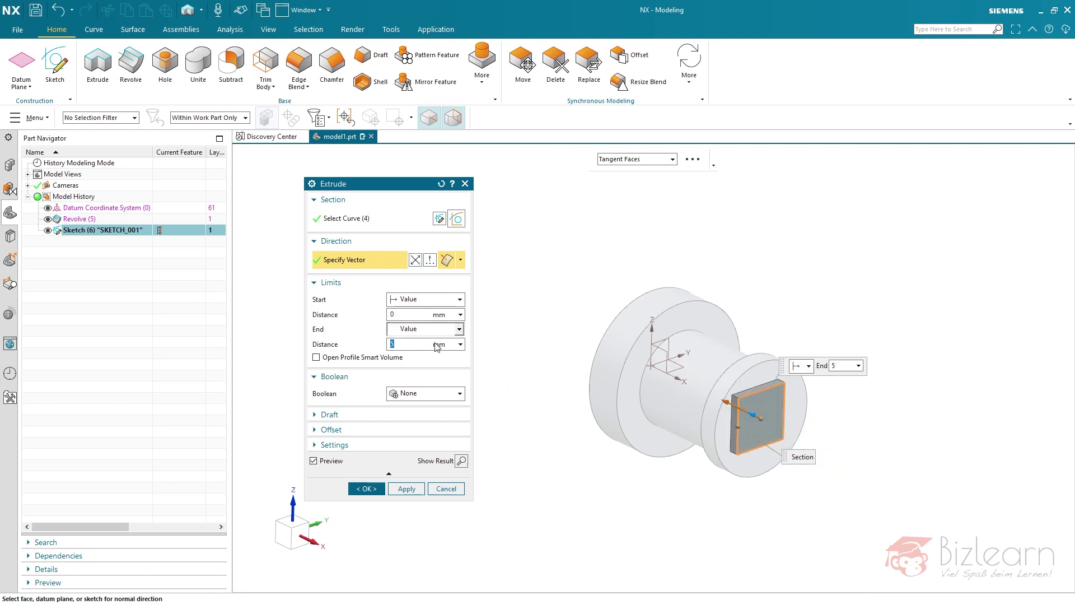
click(421, 395)
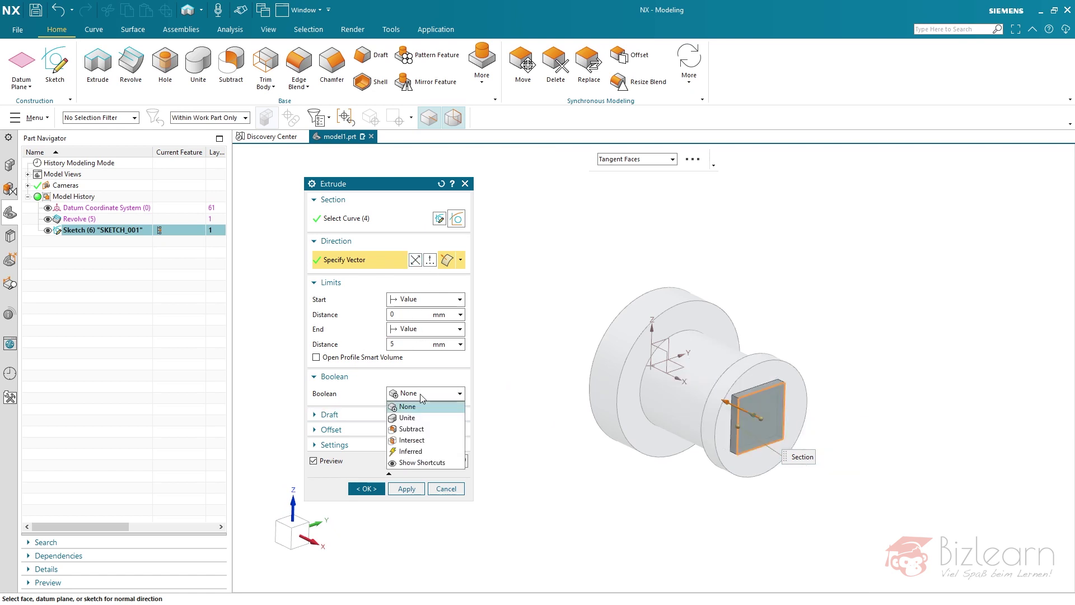
click(423, 429)
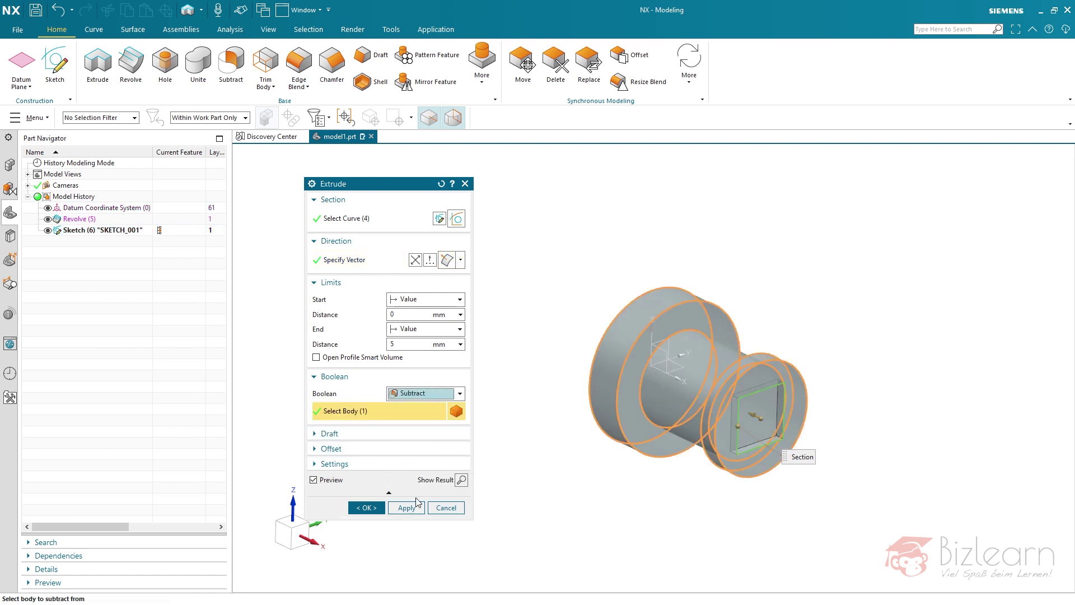
click(370, 507)
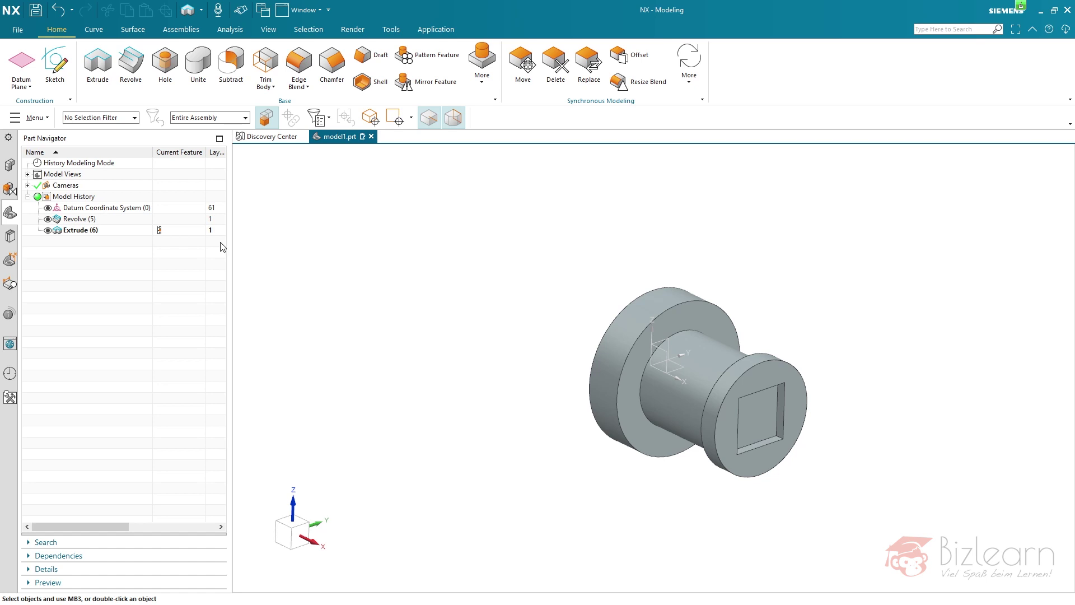
Make the revolve the current feature and blend the outer edge of the end collar's face with a 3 mm radius, using Face Edges selection.
click(165, 220)
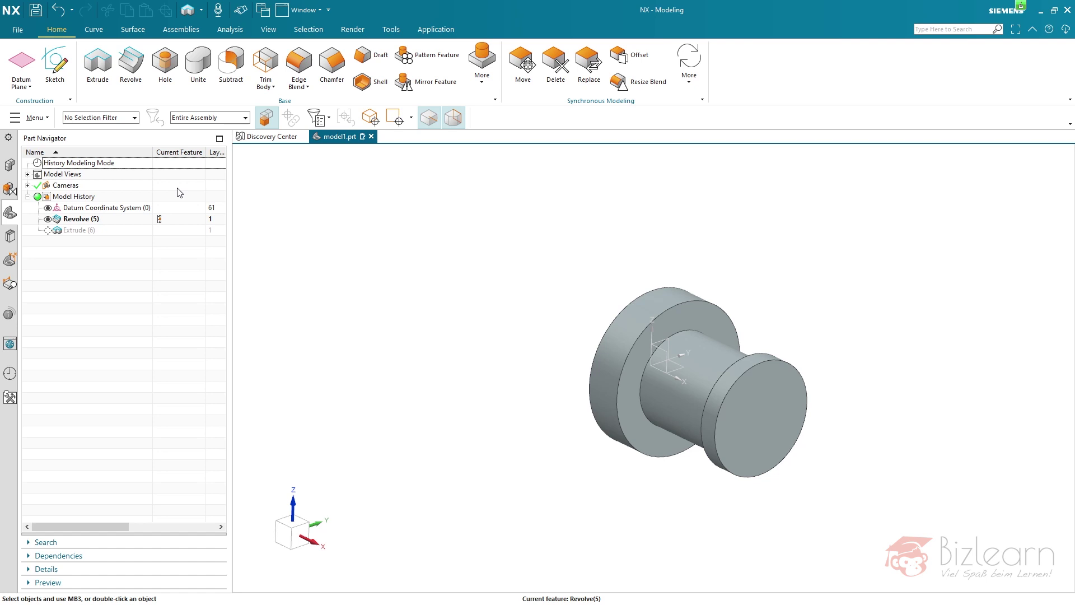
click(299, 63)
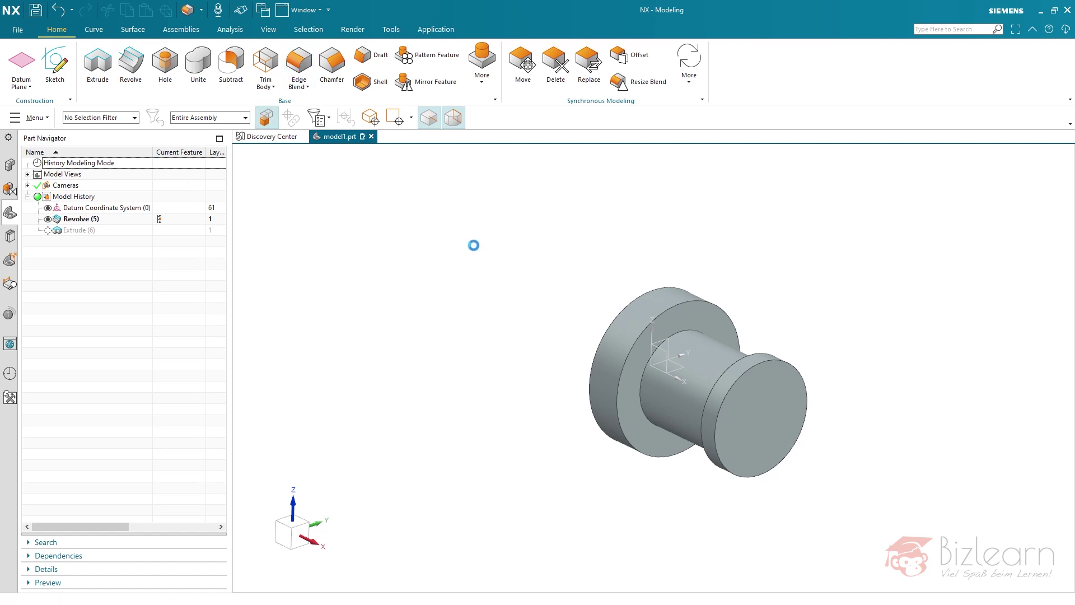
click(641, 160)
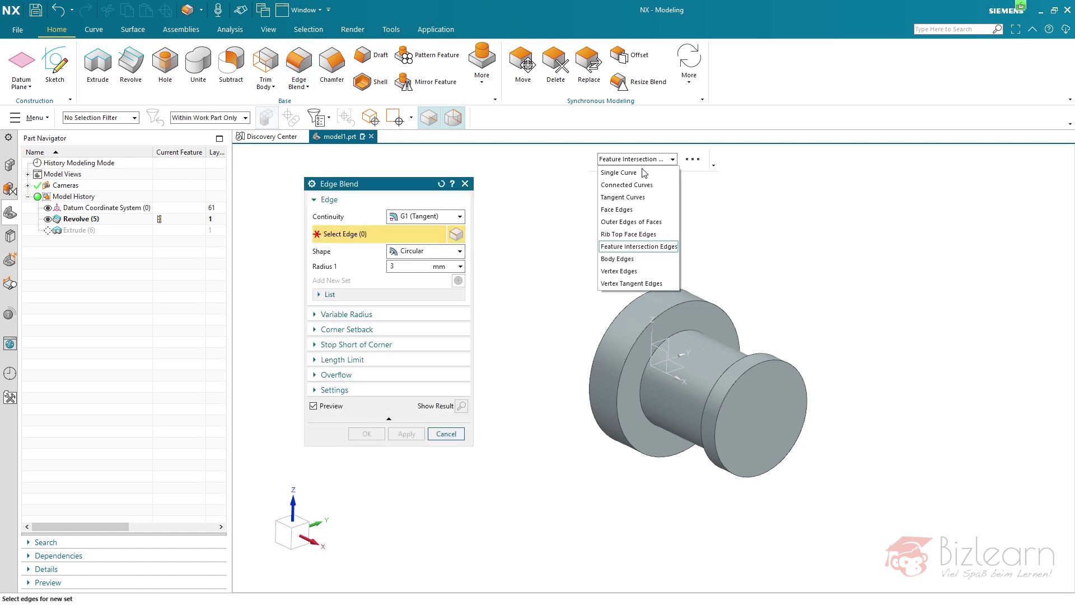
click(645, 210)
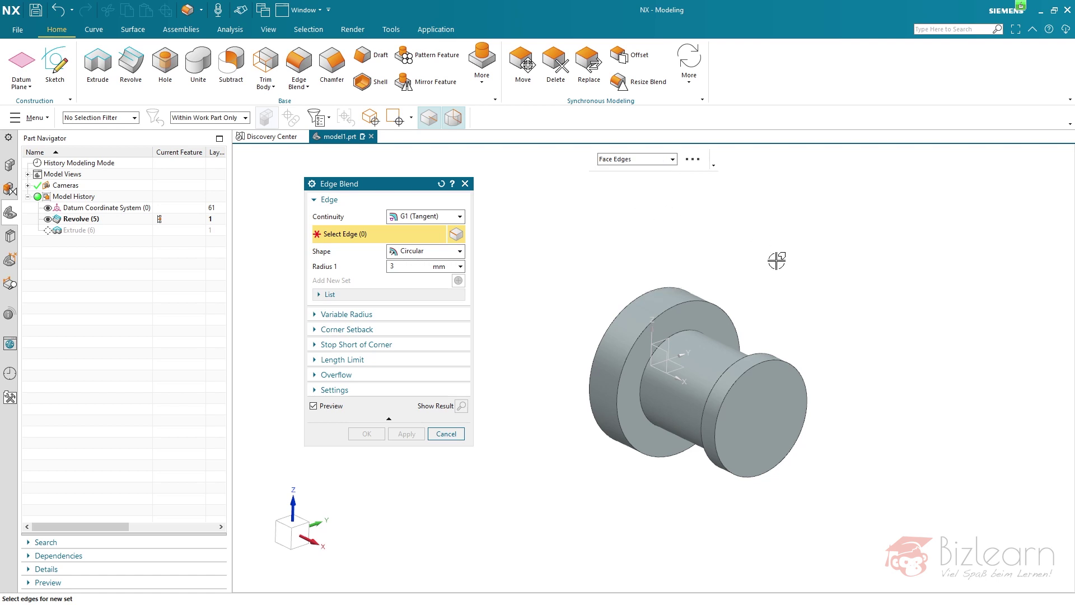
click(758, 372)
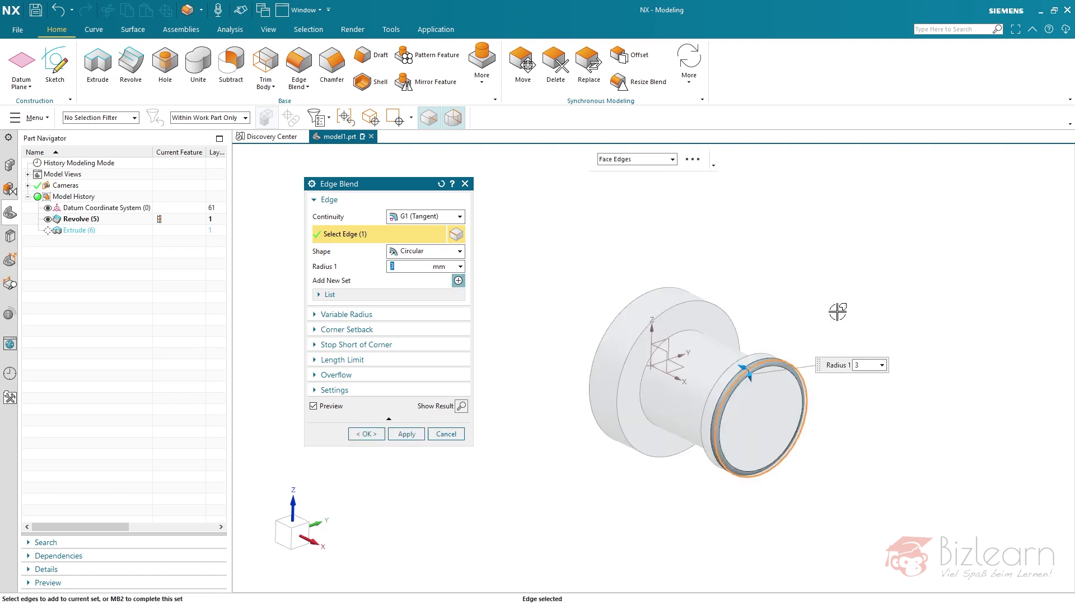
middle_click(795, 190)
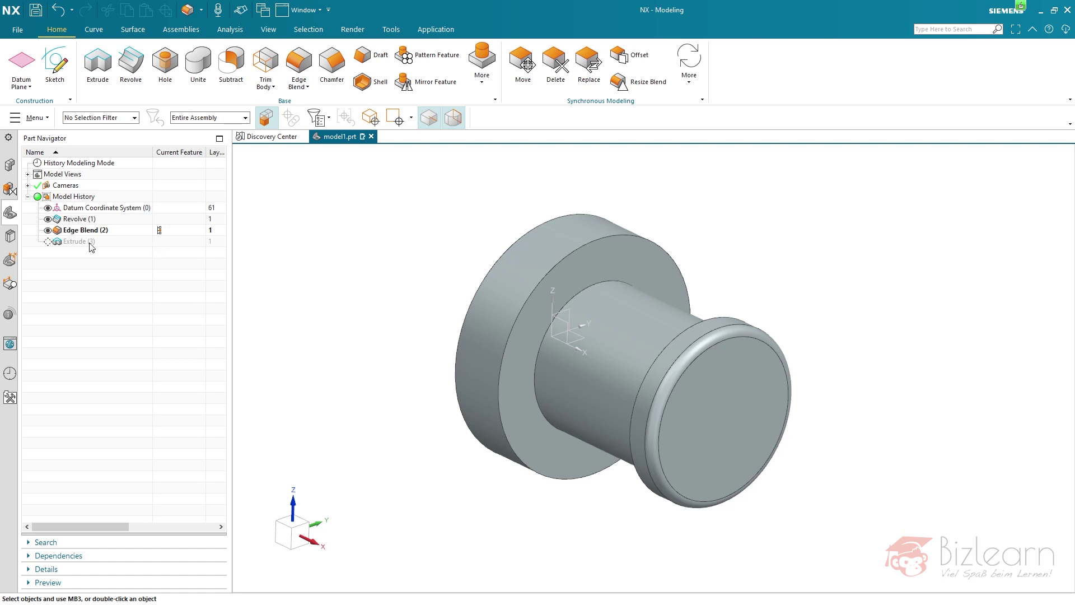
Make the pocket extrude the current feature again, review the update report and close it.
click(159, 241)
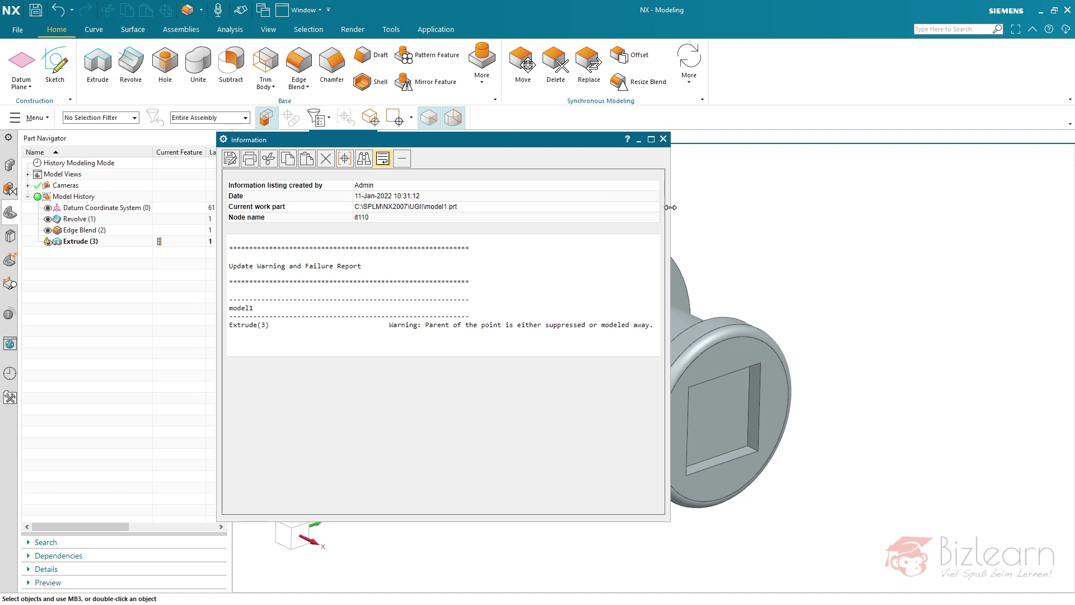
drag(670, 196, 629, 196)
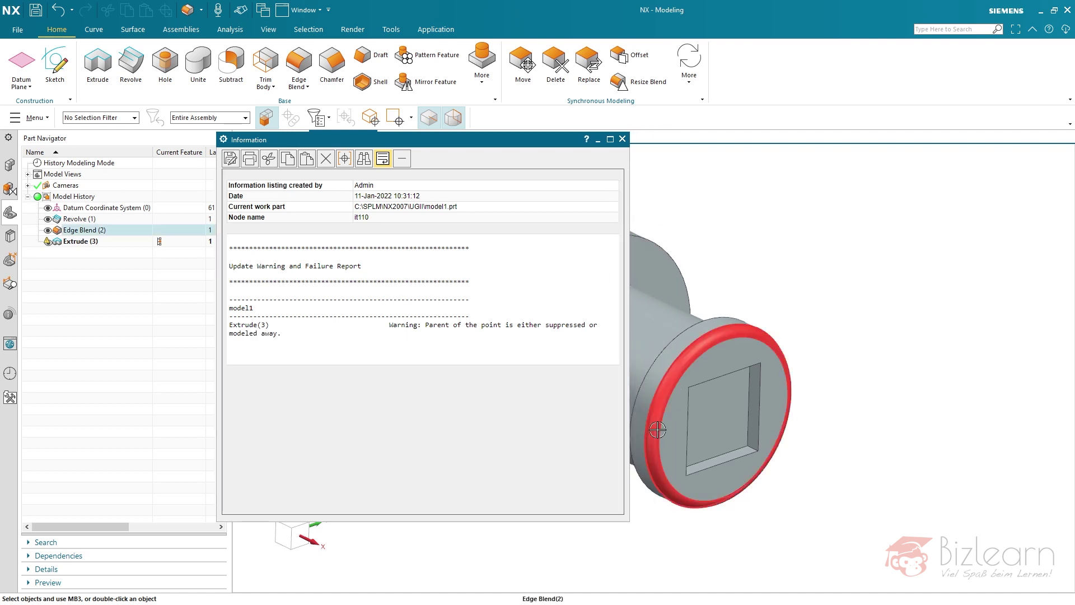
mouse_move(98, 242)
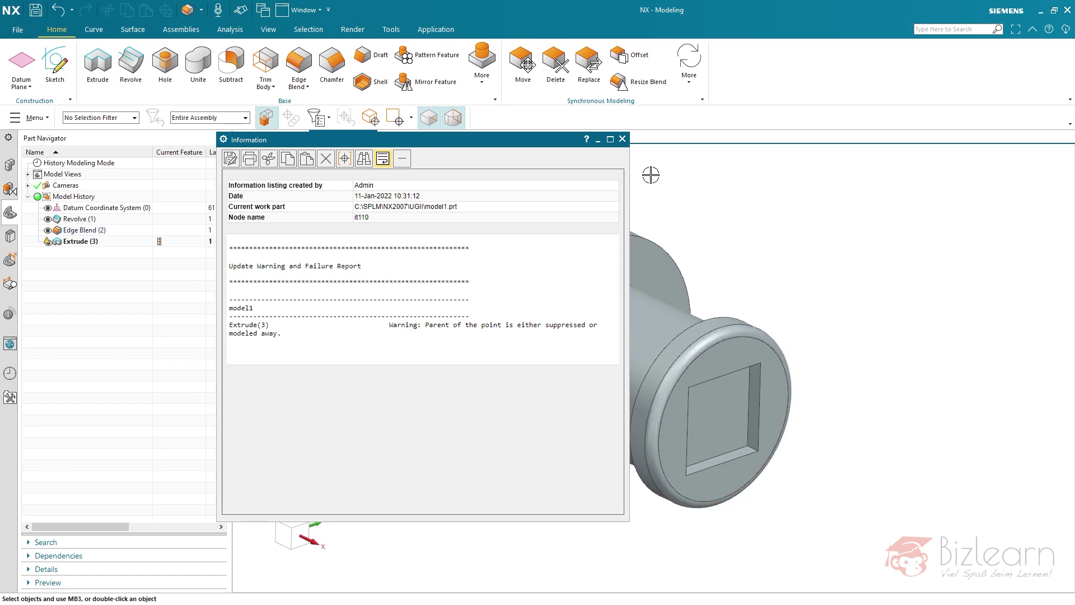
click(622, 139)
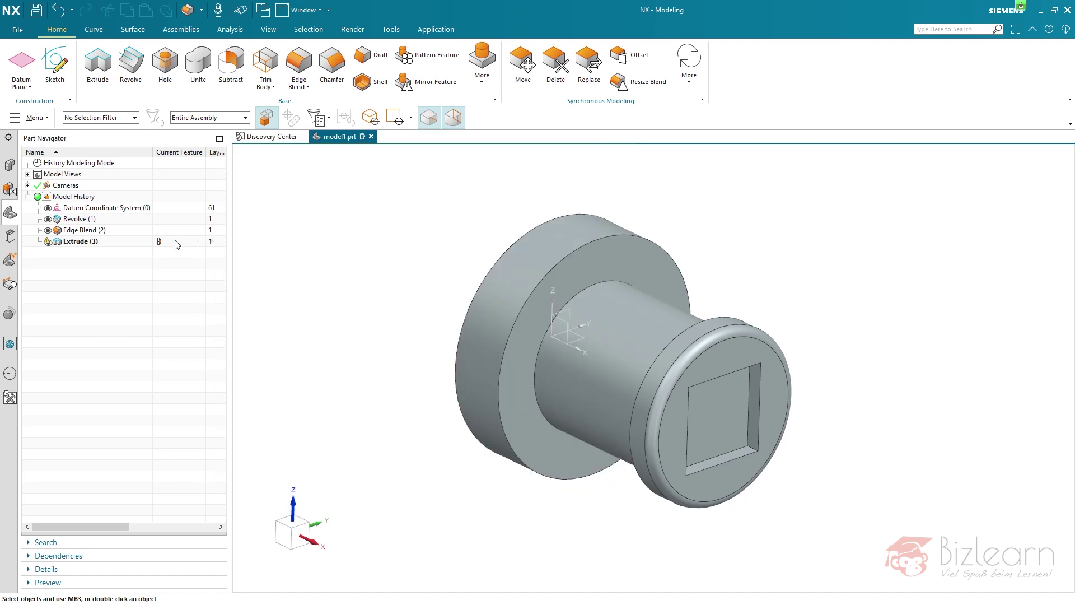
Delete the edge blend and the square pocket extrude from the model history.
click(137, 233)
key(Delete)
click(94, 234)
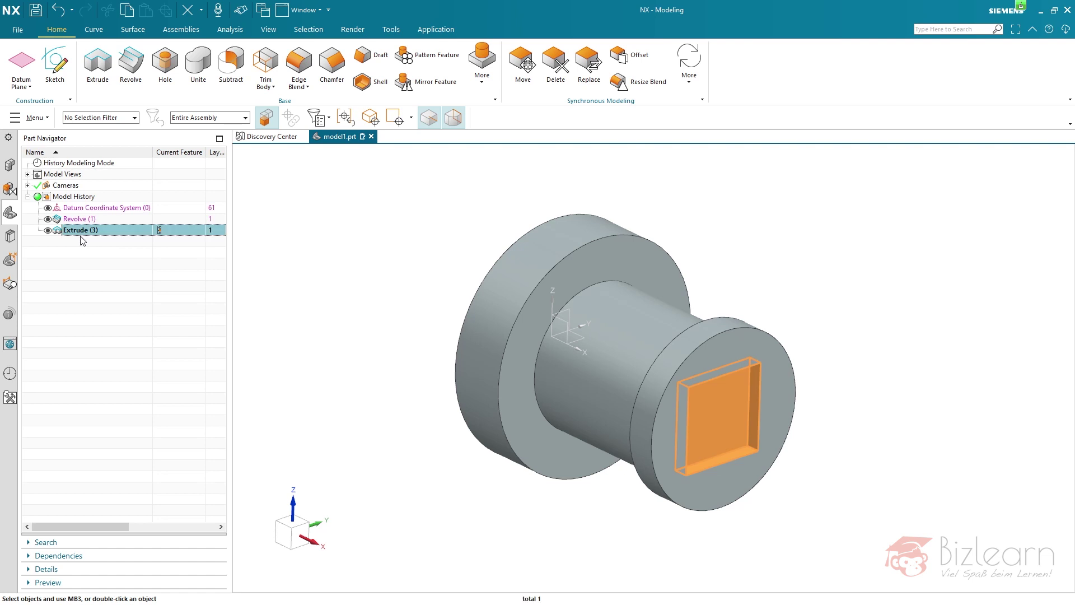
key(Delete)
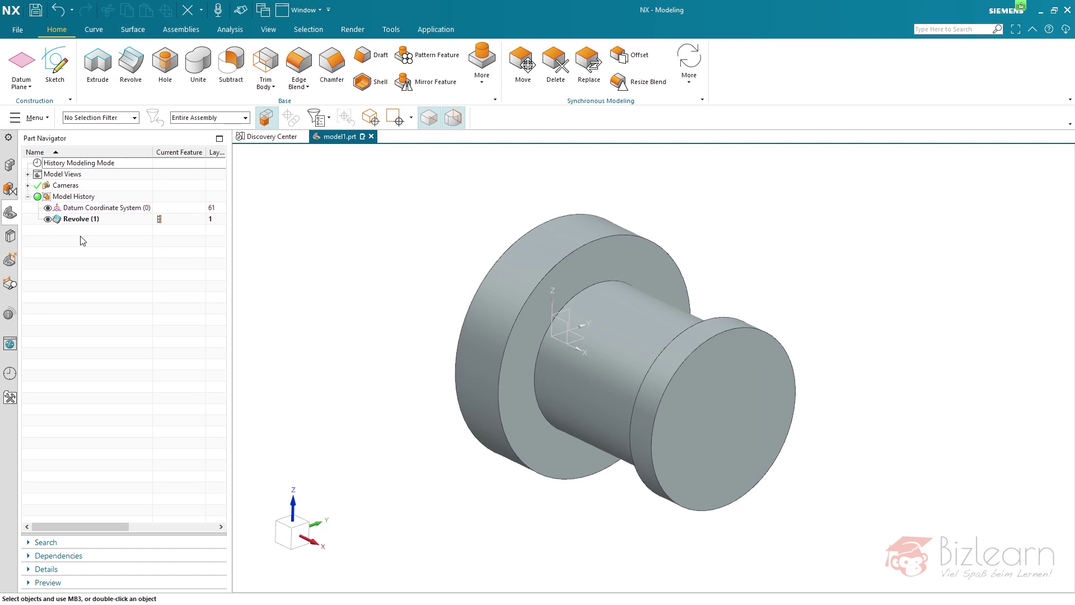
Start a section sketch for a new Extrude on the end collar's flat outer face and activate its horizontal reference.
click(97, 90)
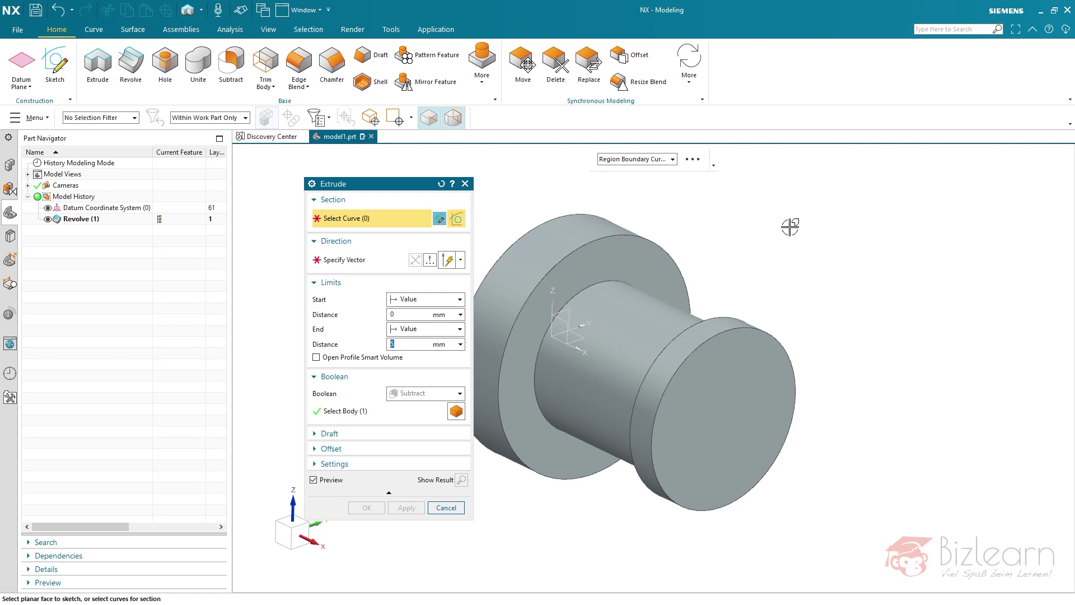
middle_click(797, 244)
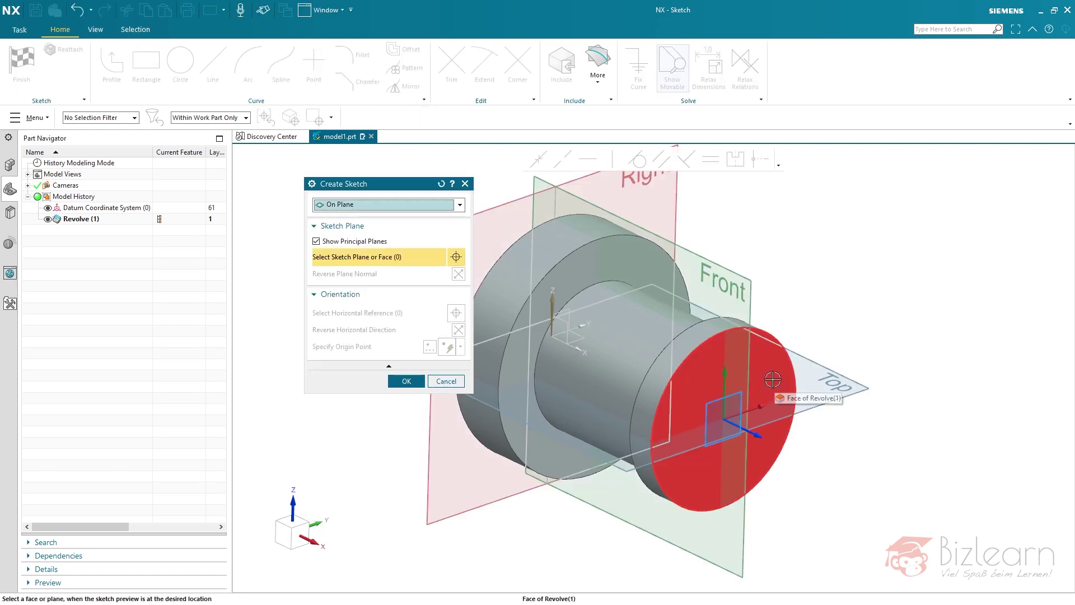
click(782, 362)
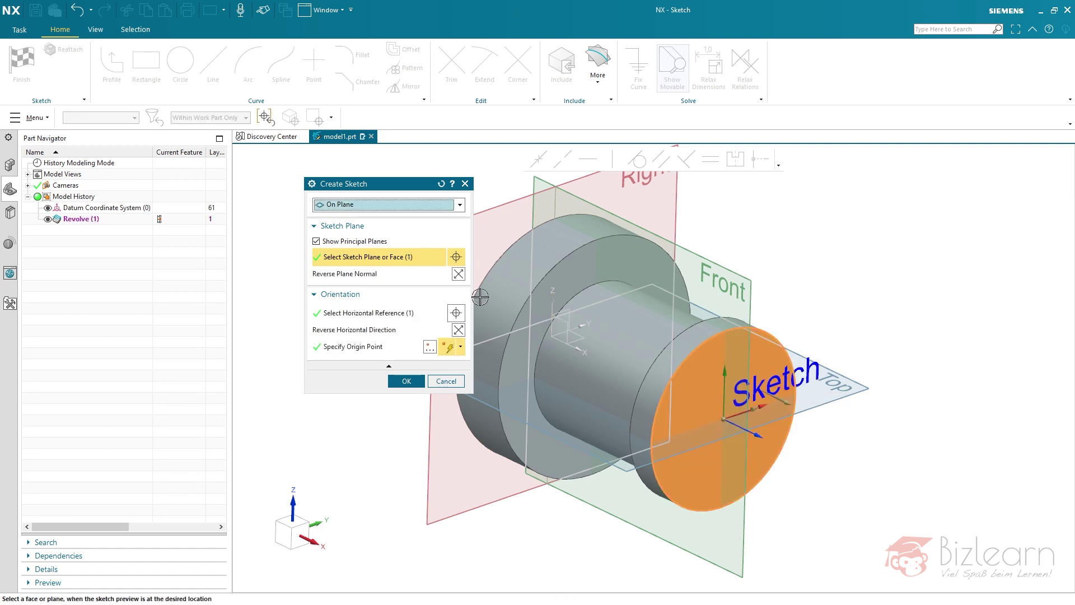
click(391, 314)
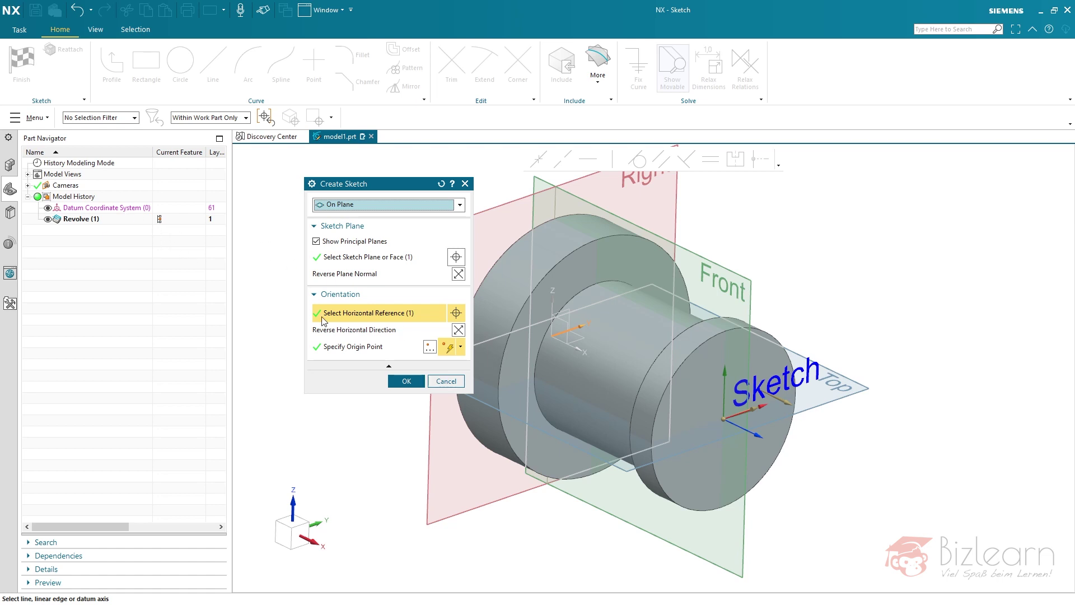
Set the sketch origin to the origin point of the datum coordinate system and create the sketch on the end collar's face.
click(335, 346)
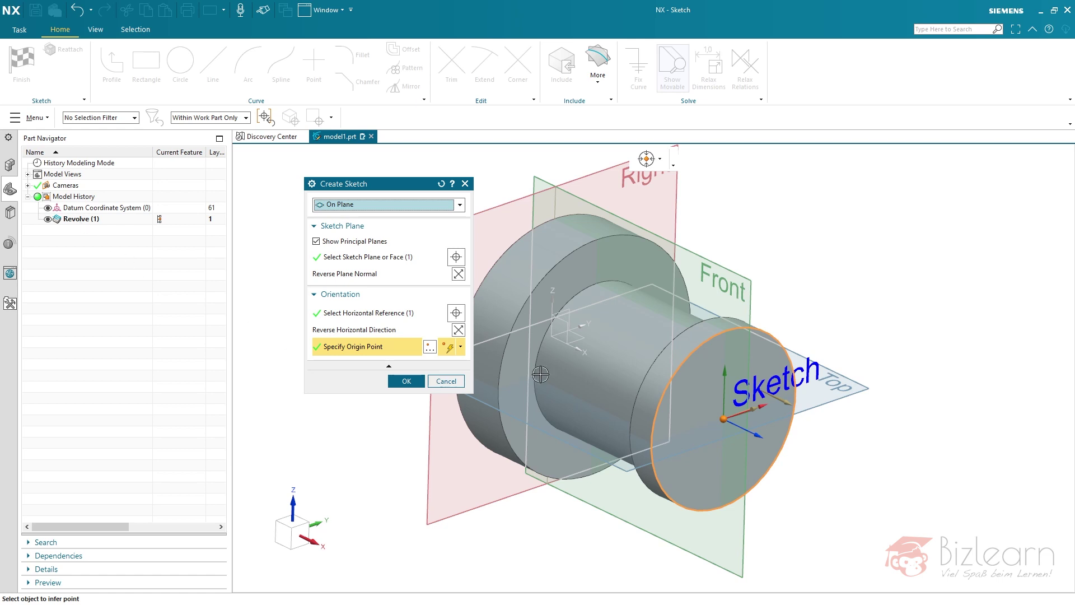
click(563, 334)
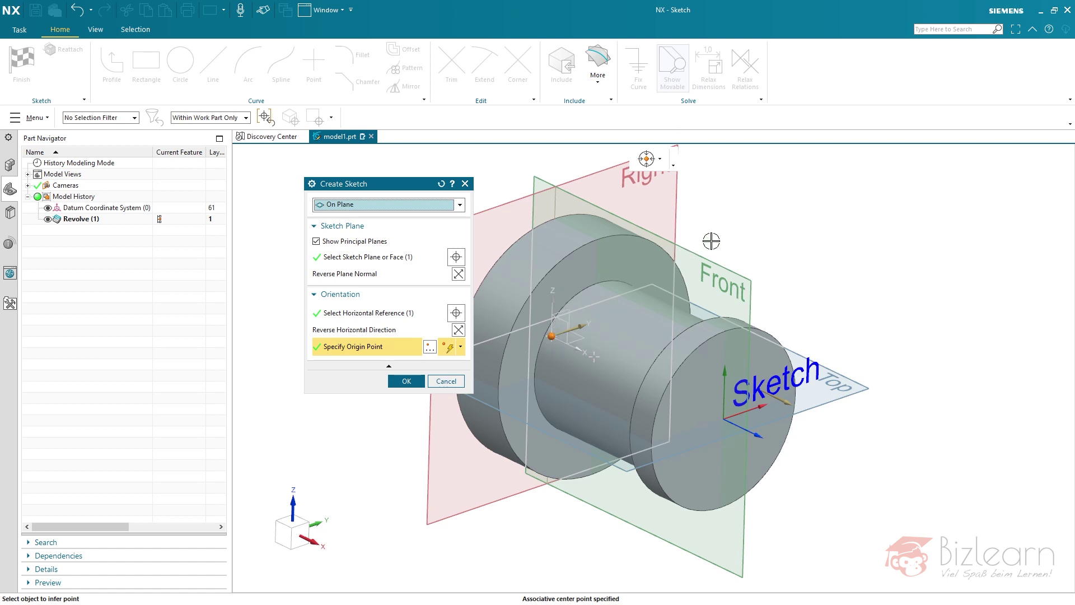
click(728, 233)
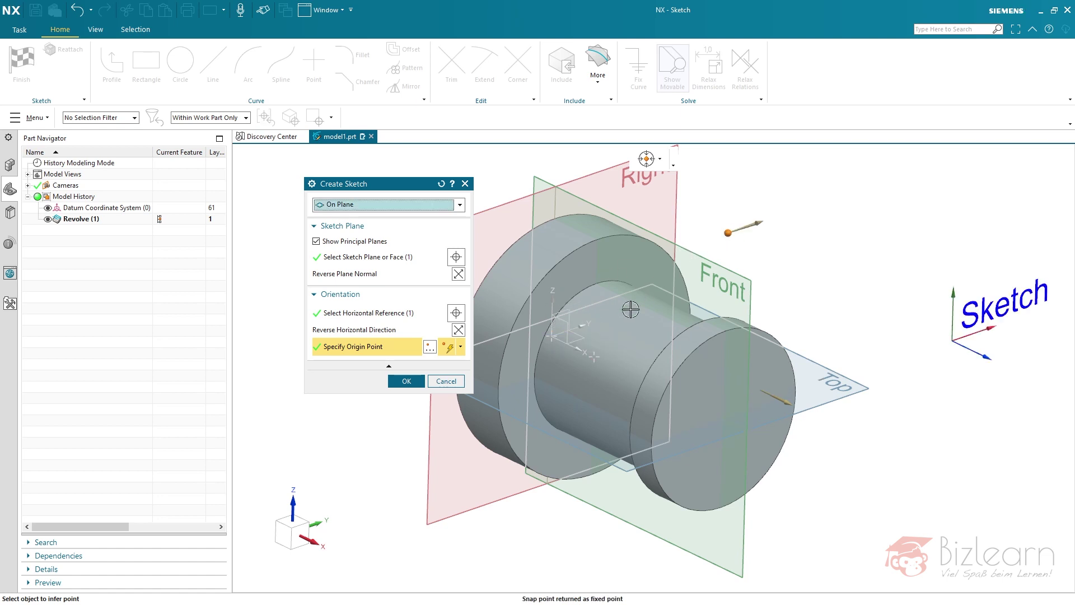
click(555, 336)
click(602, 331)
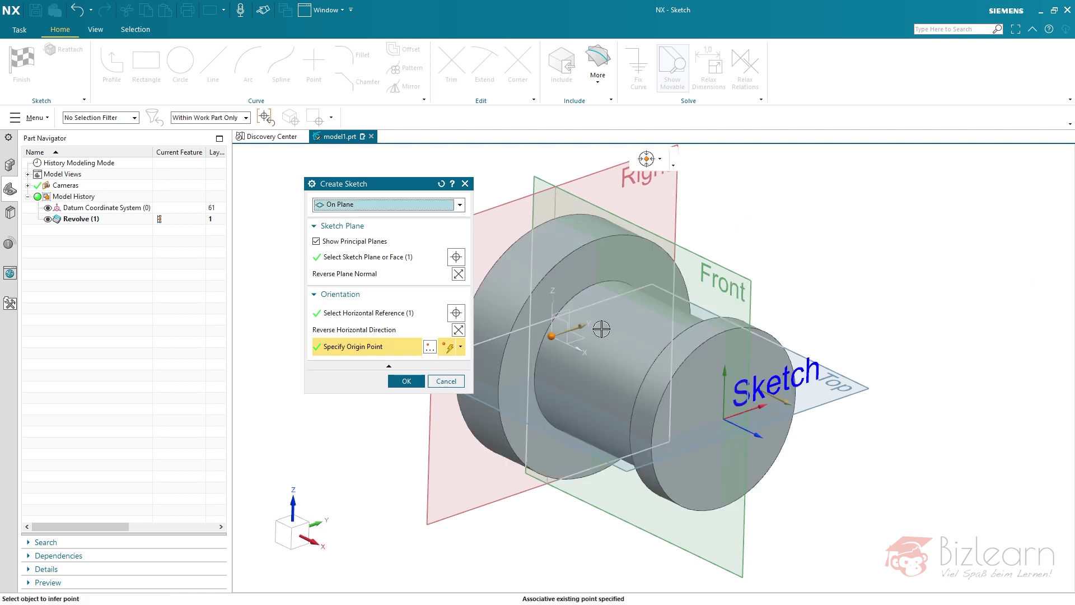
click(364, 314)
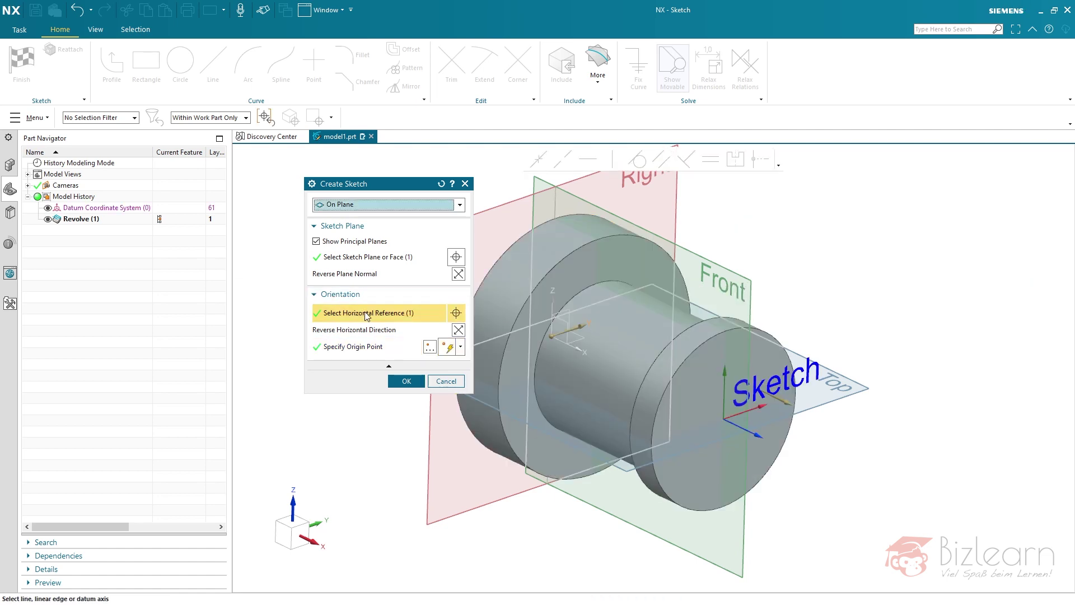
click(364, 342)
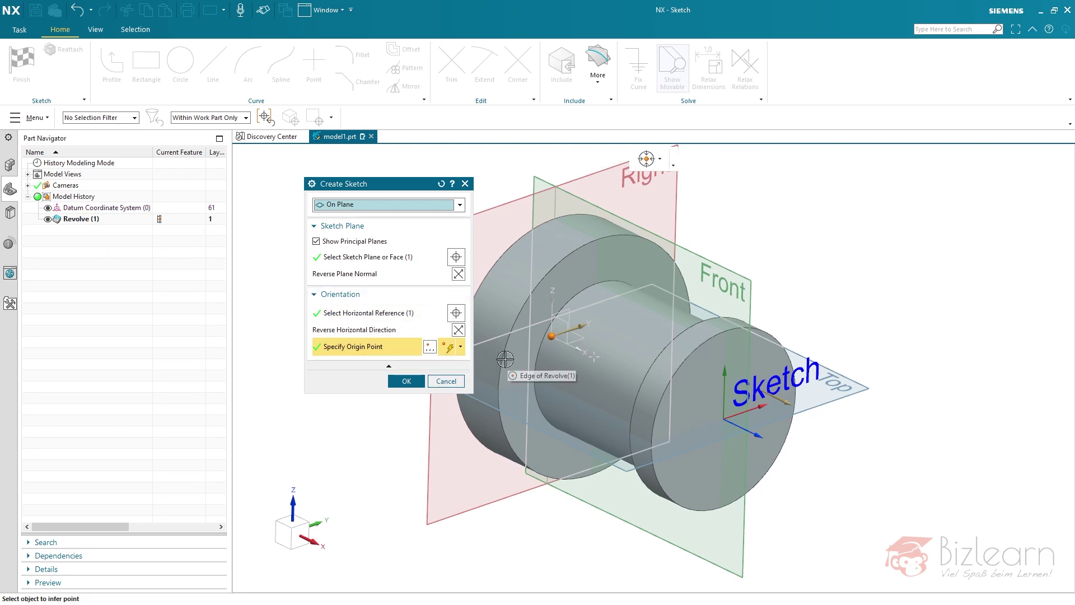
click(406, 380)
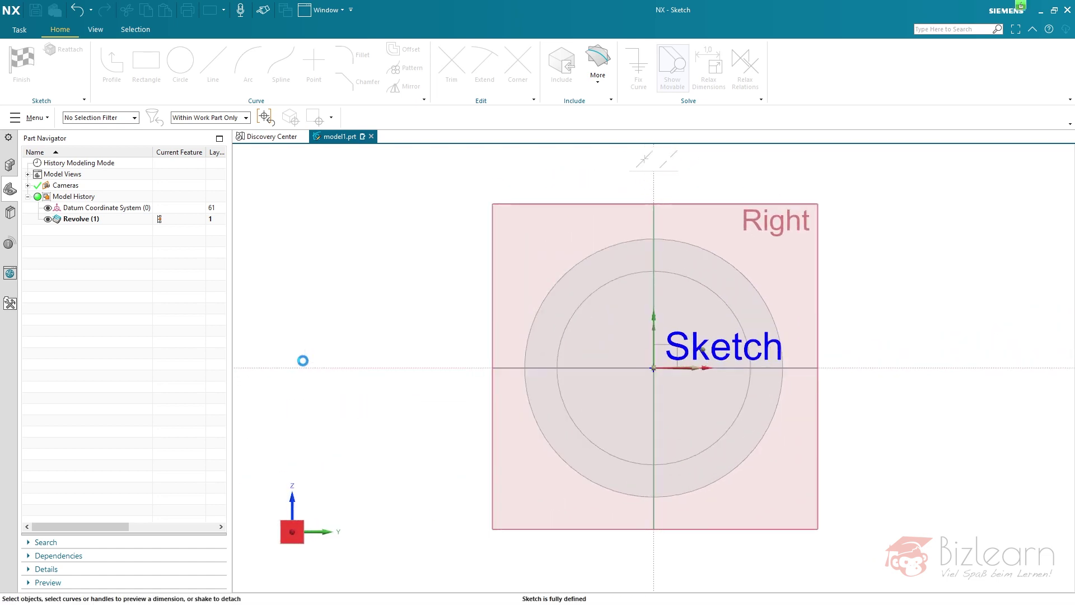
Sketch a circle about 18 mm in diameter centred on the sketch origin.
click(180, 62)
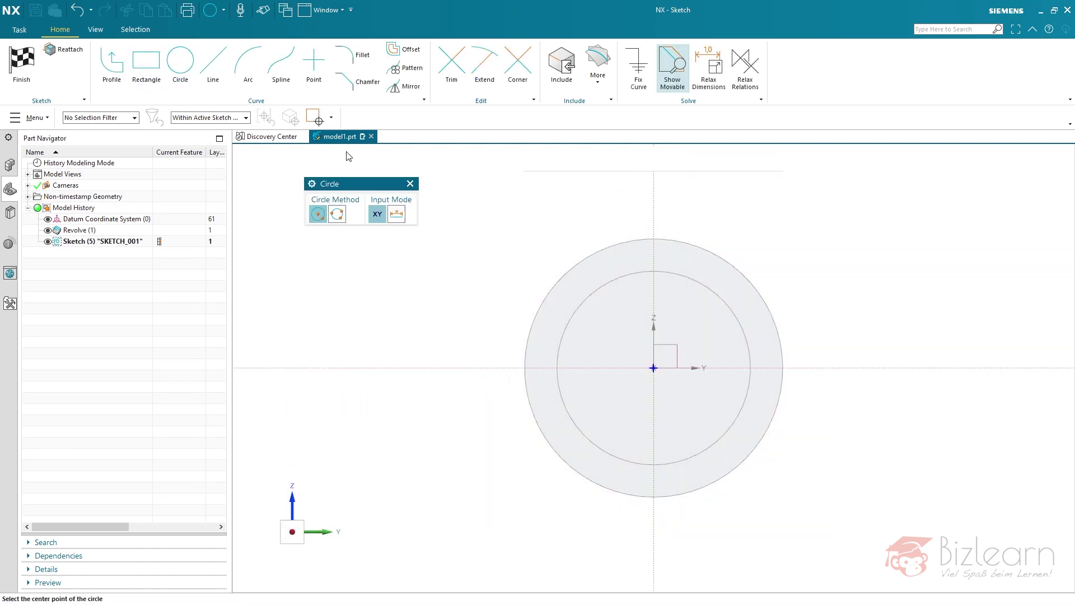
click(651, 368)
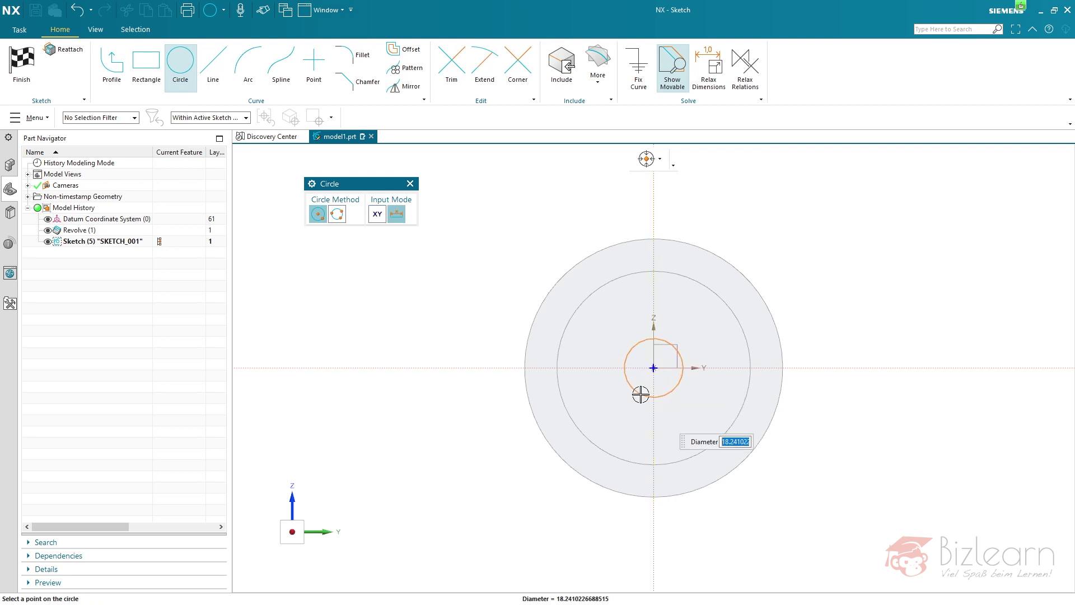
click(641, 394)
Finish the sketch and extrude the circle 5 mm in the reversed direction into the end collar, subtracting it from the shaft.
right_click(499, 270)
click(529, 326)
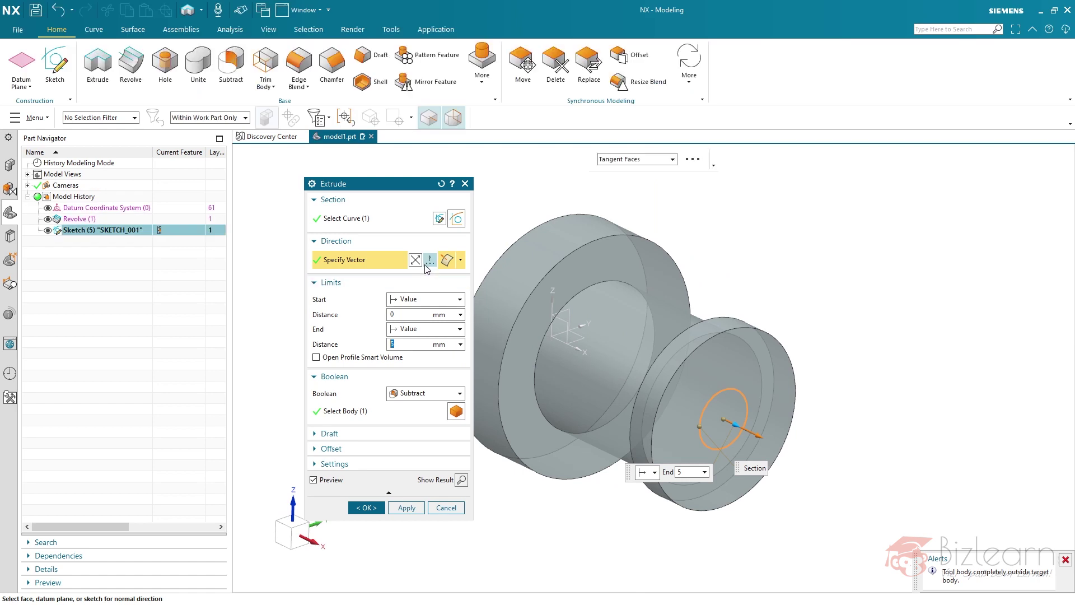
middle_click(747, 271)
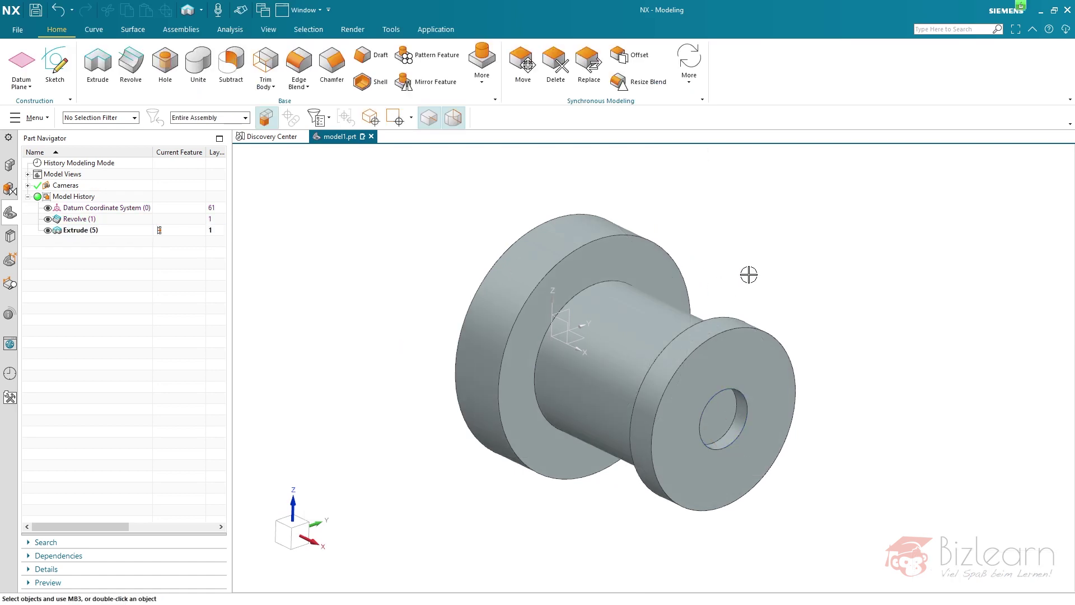
Make the revolve the current feature and chamfer the outer edge of the end collar's face with a symmetric 5 mm distance.
click(126, 227)
click(168, 221)
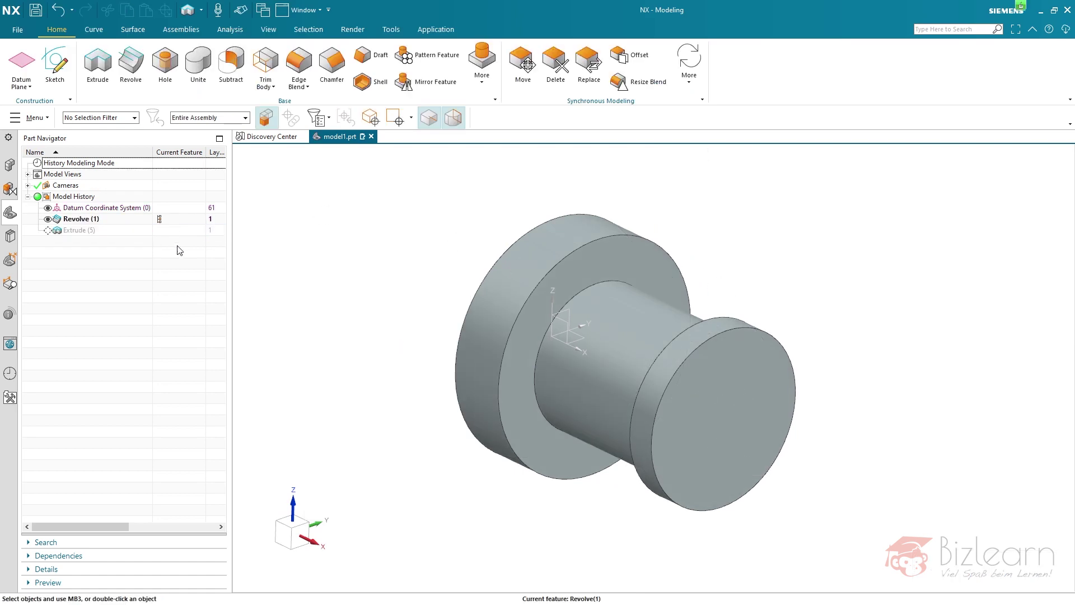
click(332, 63)
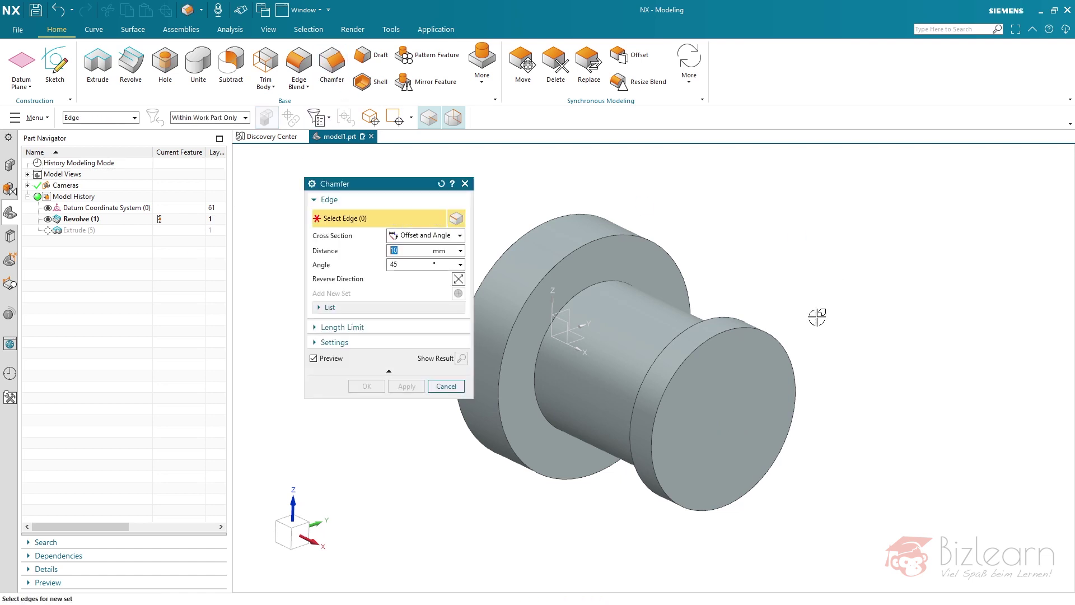
click(762, 335)
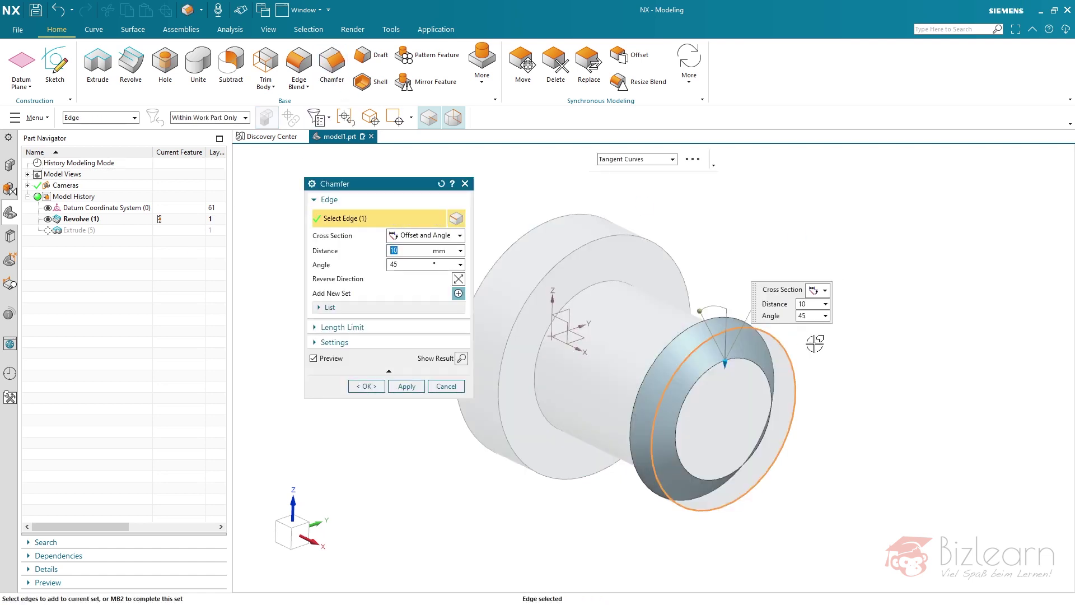
click(431, 235)
click(414, 247)
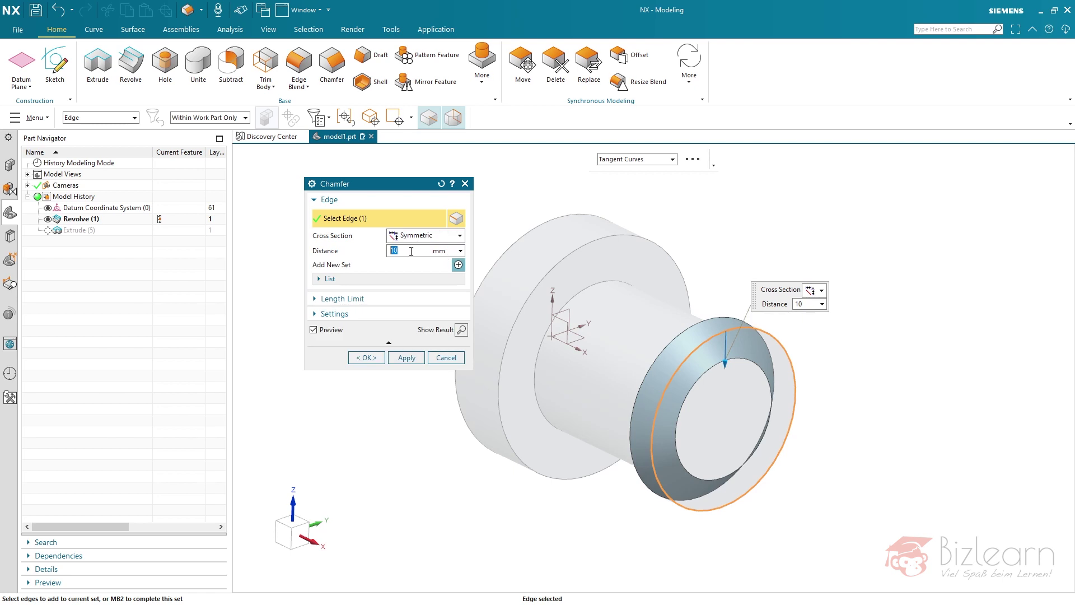
text(5)
key(Return)
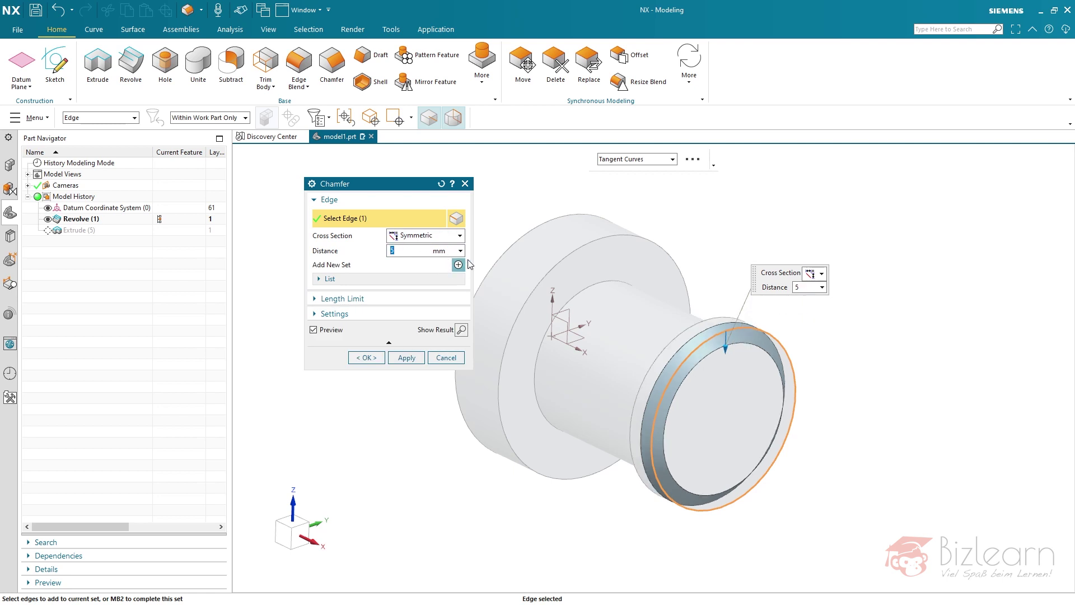
middle_click(491, 236)
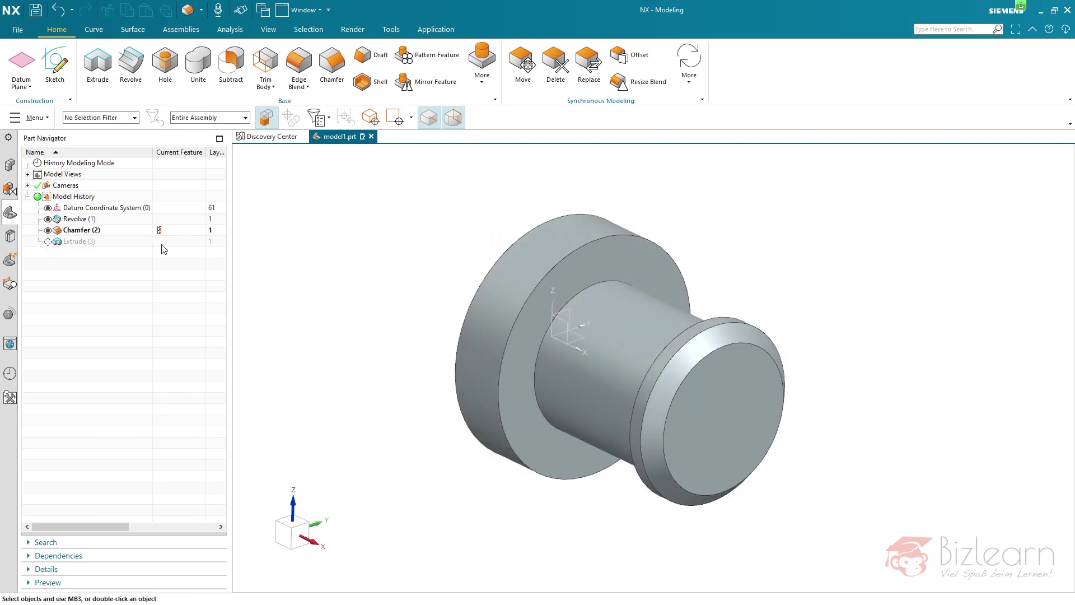
Make the circular pocket extrude the current feature again, and delete it and the chamfer from the model history.
click(161, 243)
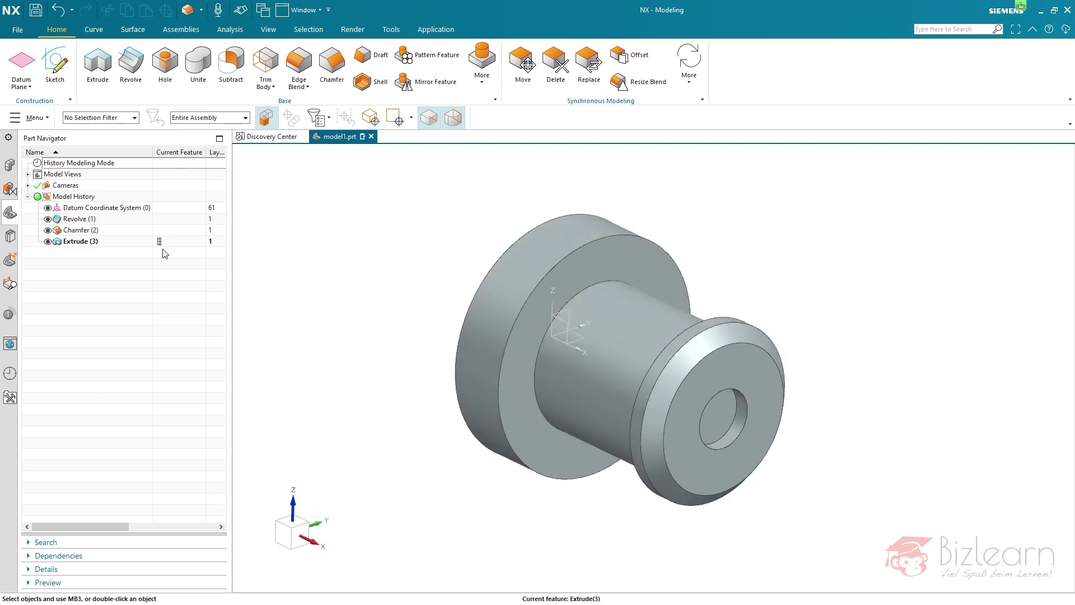
click(90, 241)
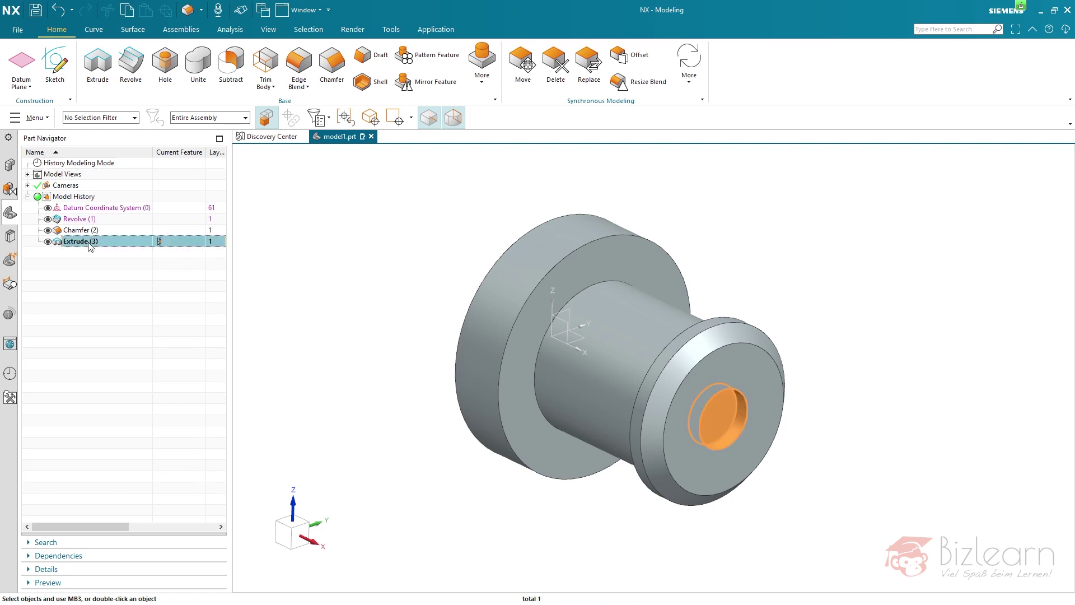
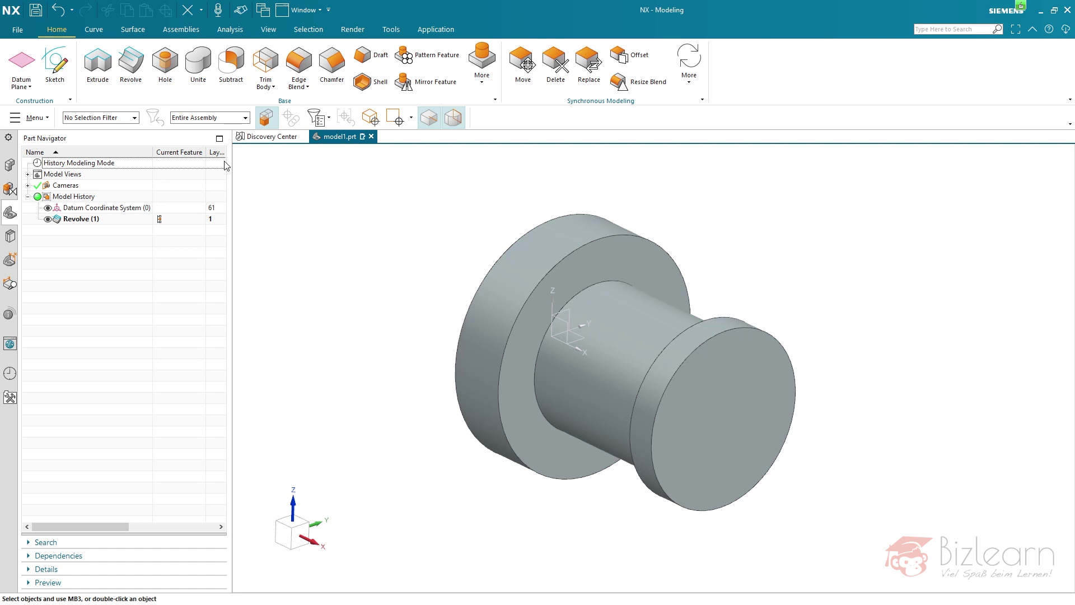
Start a section sketch for a new Extrude on the end collar's outer face and review its default origin point.
click(98, 65)
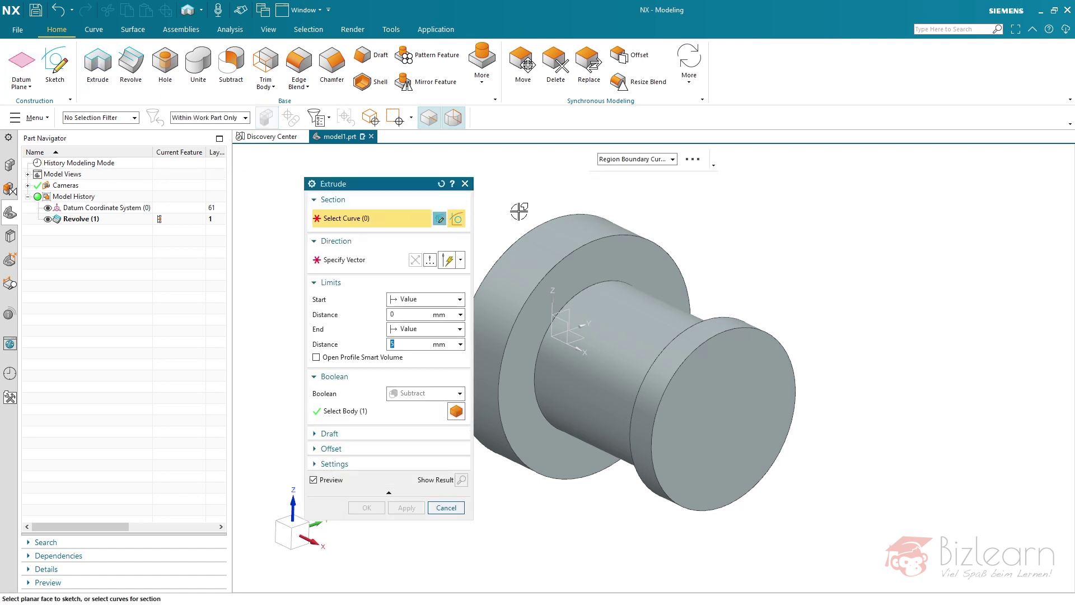
click(744, 232)
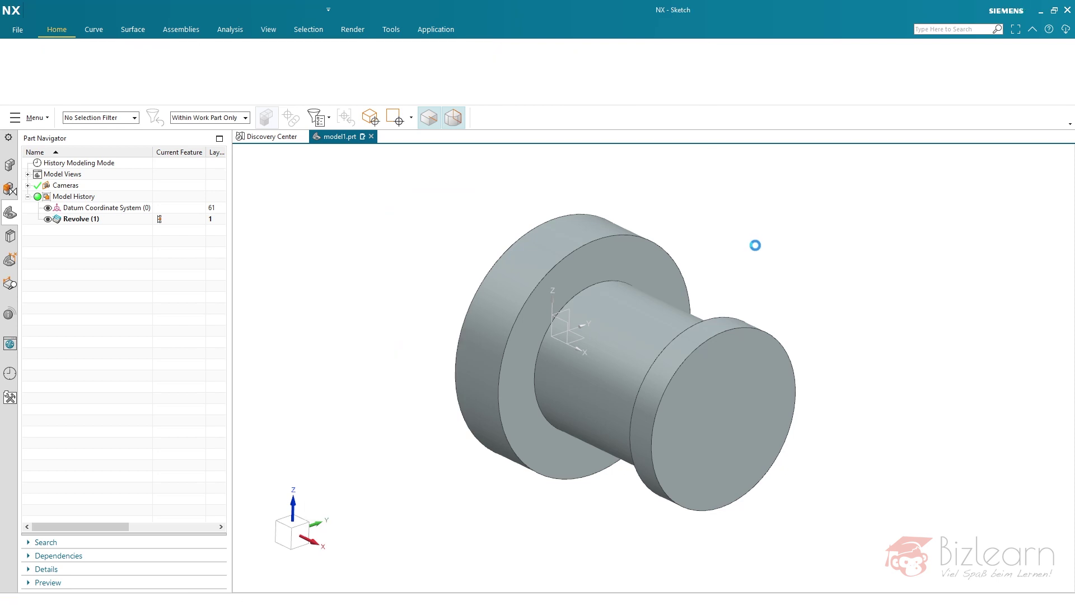
click(783, 370)
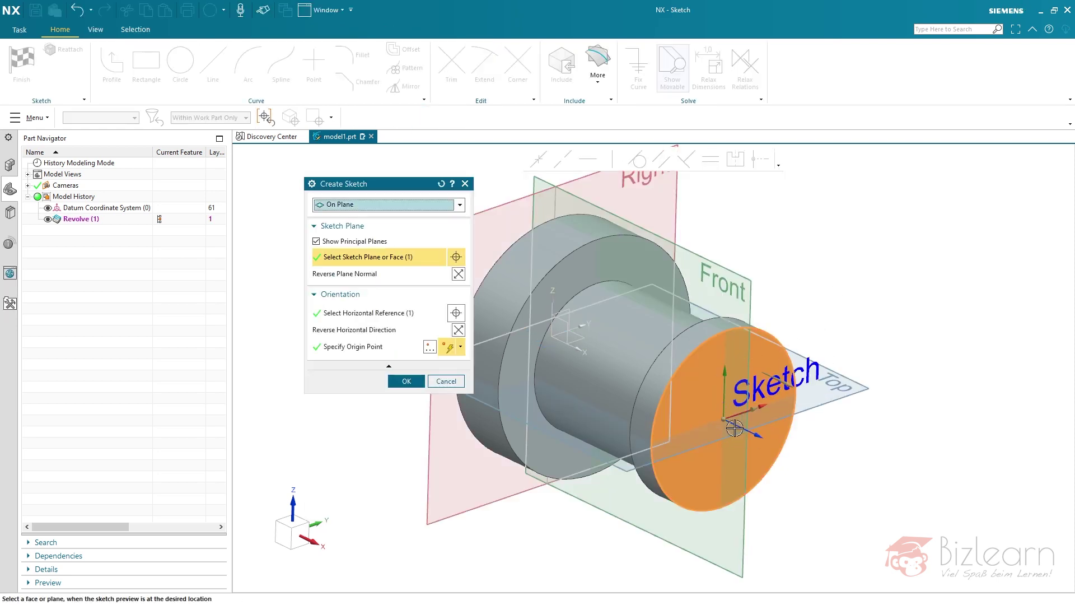
click(399, 351)
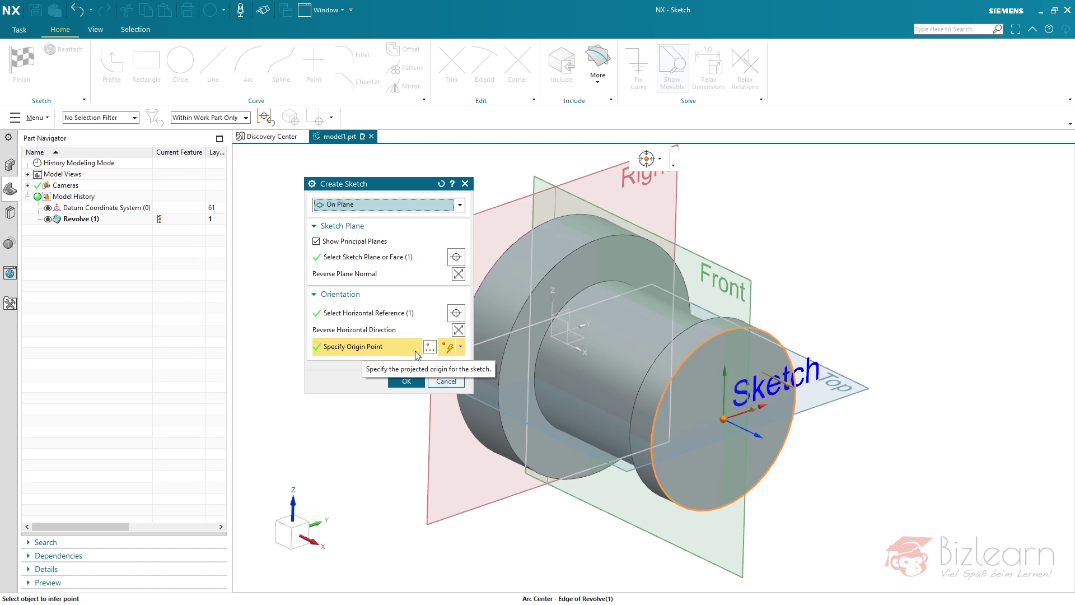
click(414, 261)
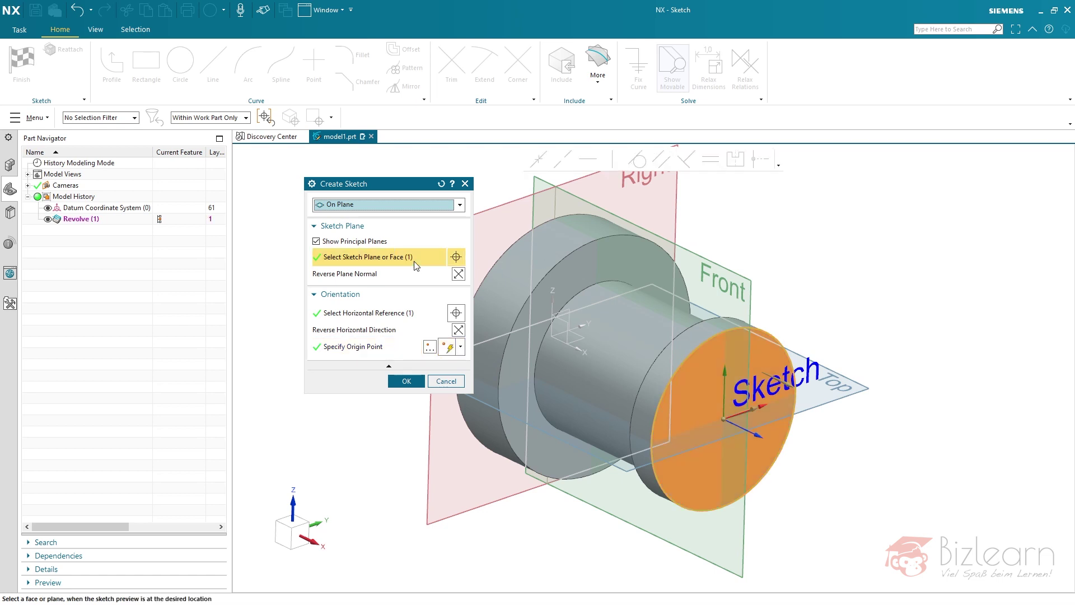
Place the sketch on the datum coordinate system's YZ plane instead, check its horizontal reference and origin, and create the sketch.
click(565, 309)
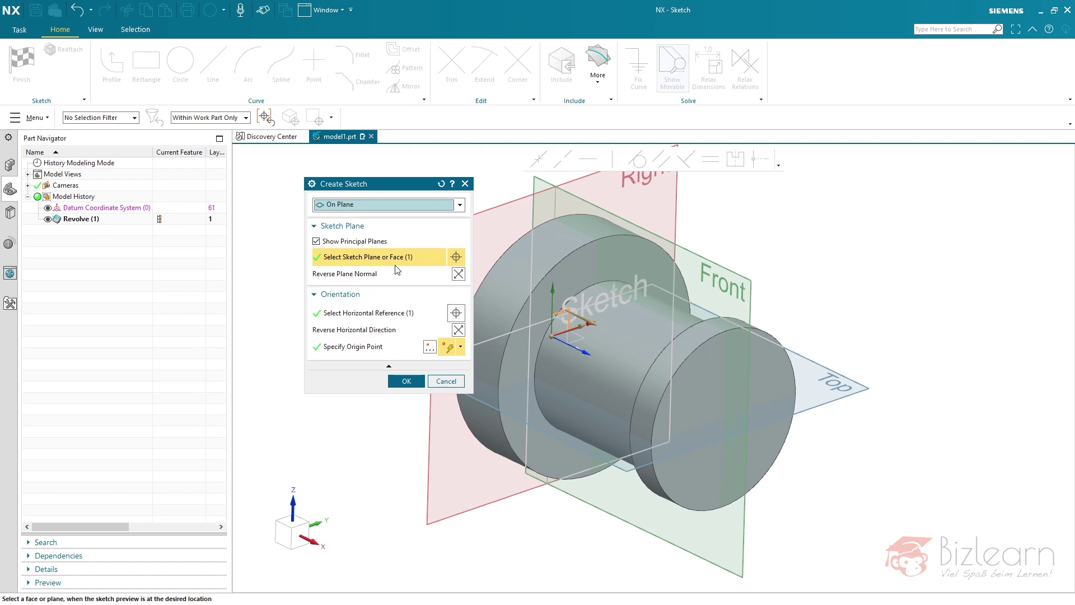
click(382, 316)
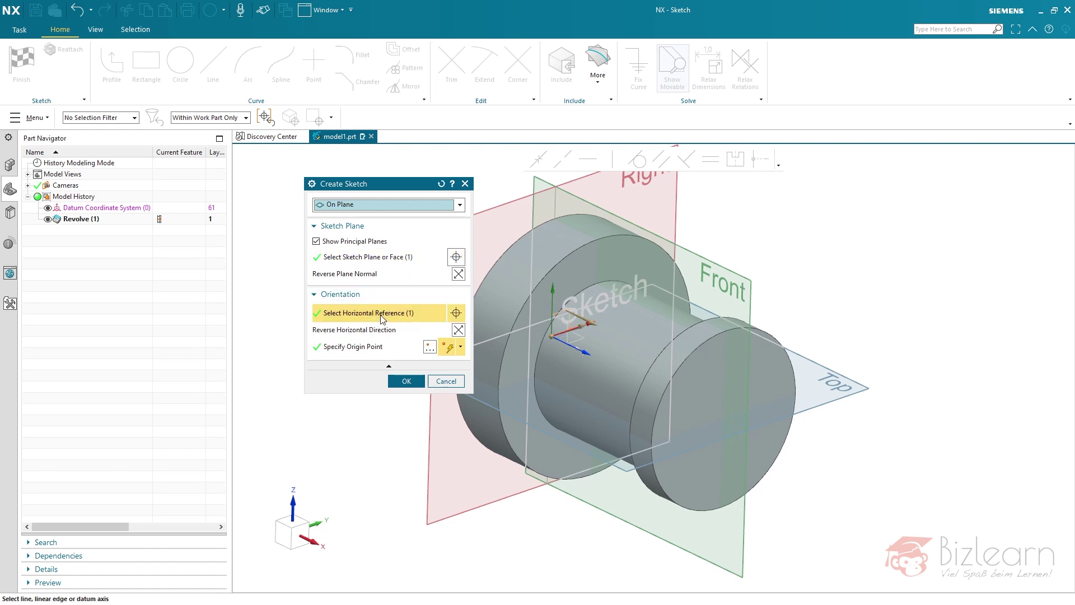
click(399, 347)
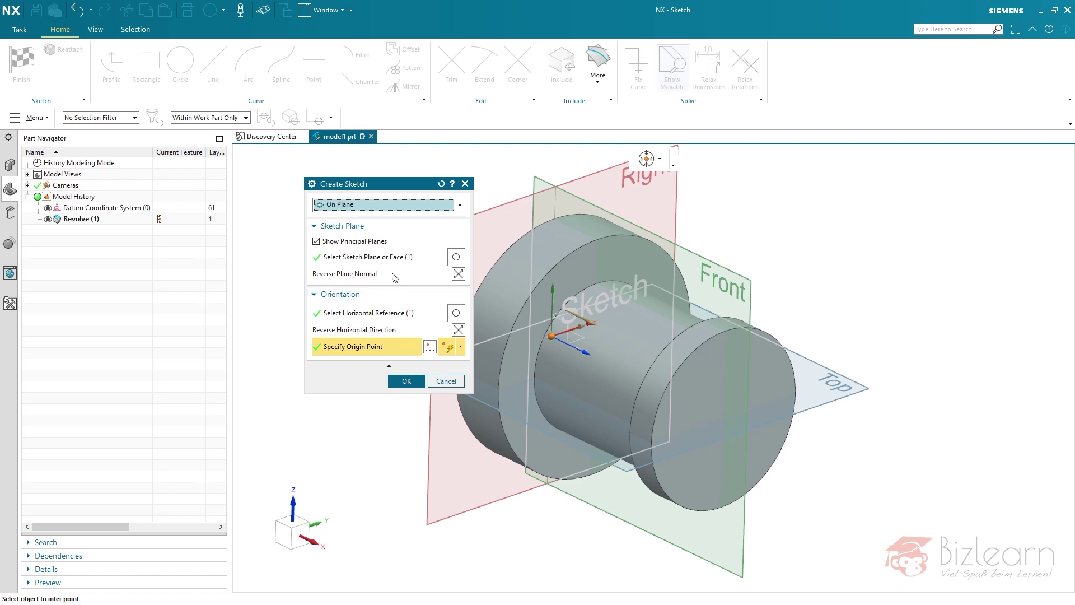
click(387, 257)
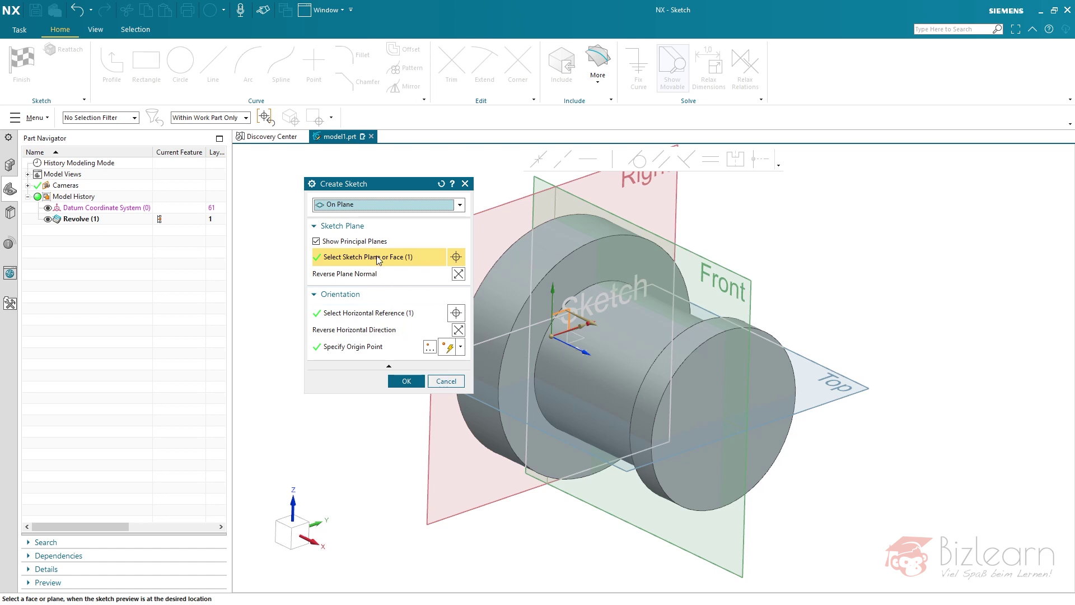
middle_click(855, 291)
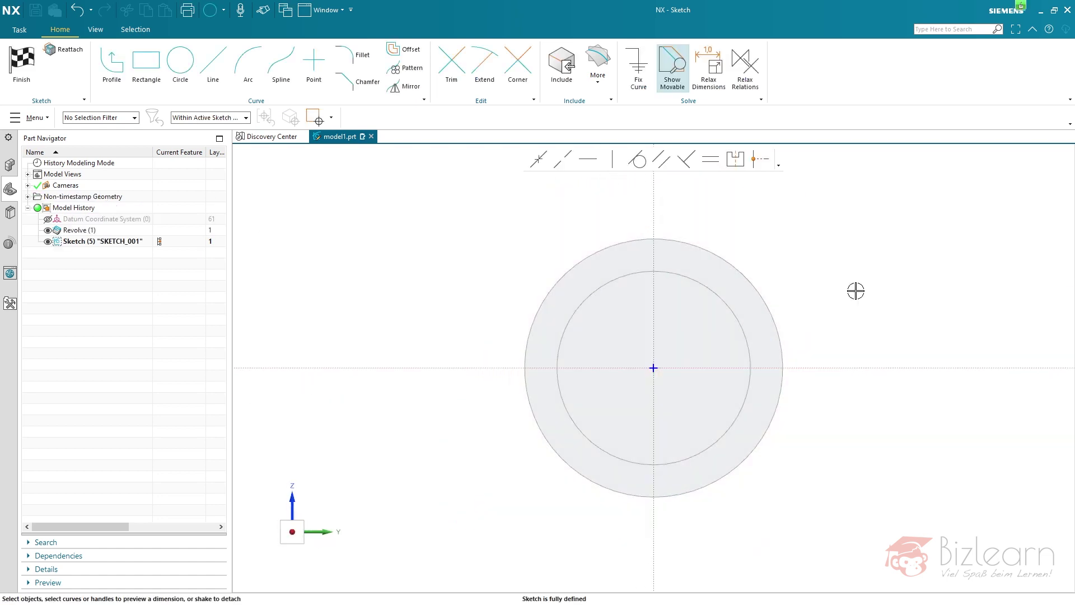
Start reattaching the sketch to the end collar's outer face using the New Plane method, and check its horizontal reference vector and origin point.
click(67, 52)
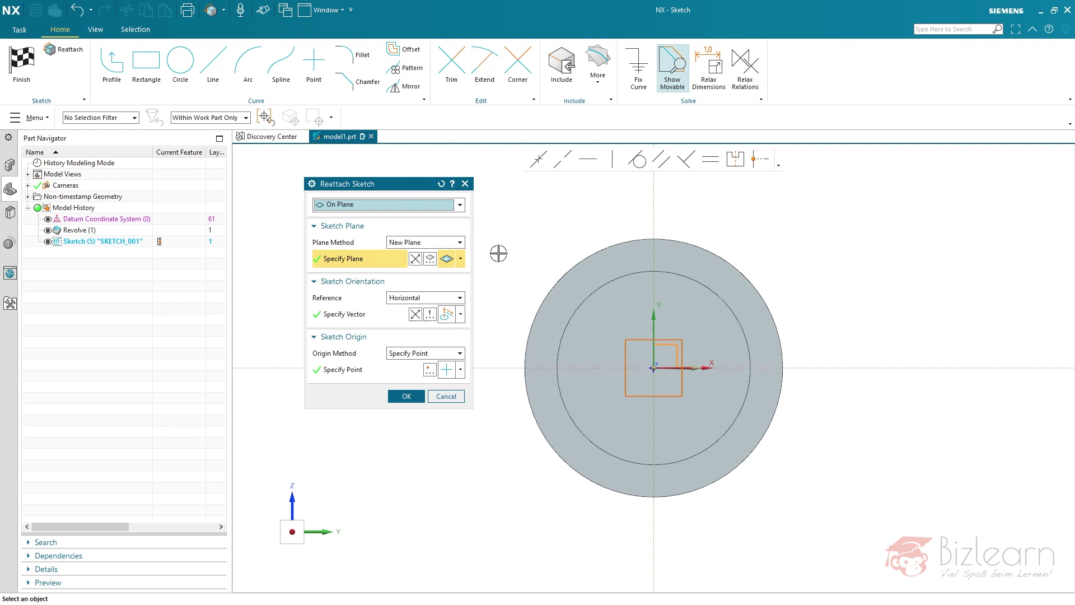
middle_drag(527, 252, 576, 333)
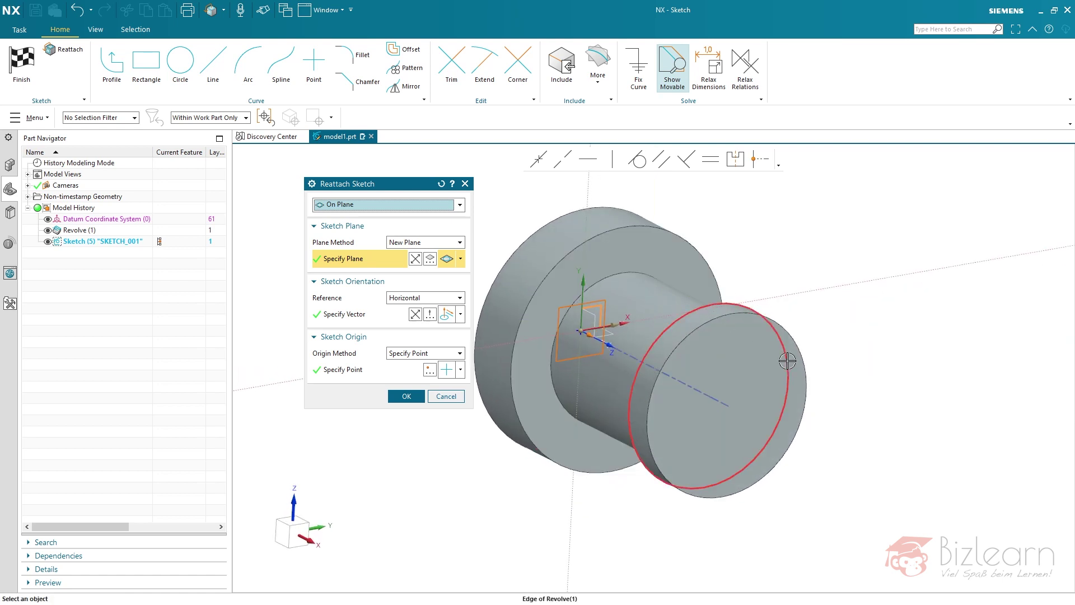
click(766, 368)
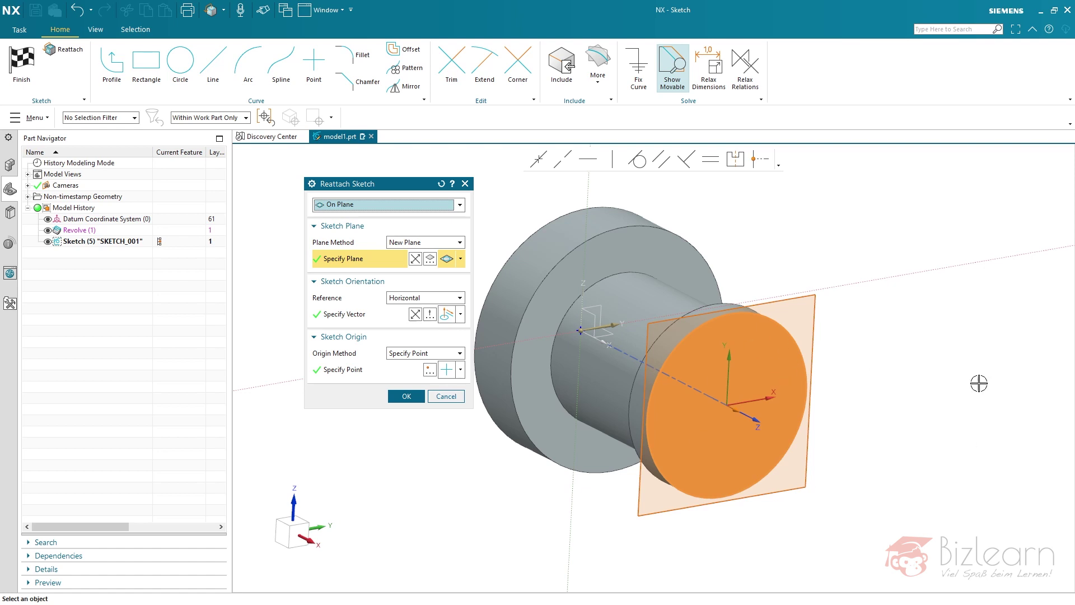
click(370, 317)
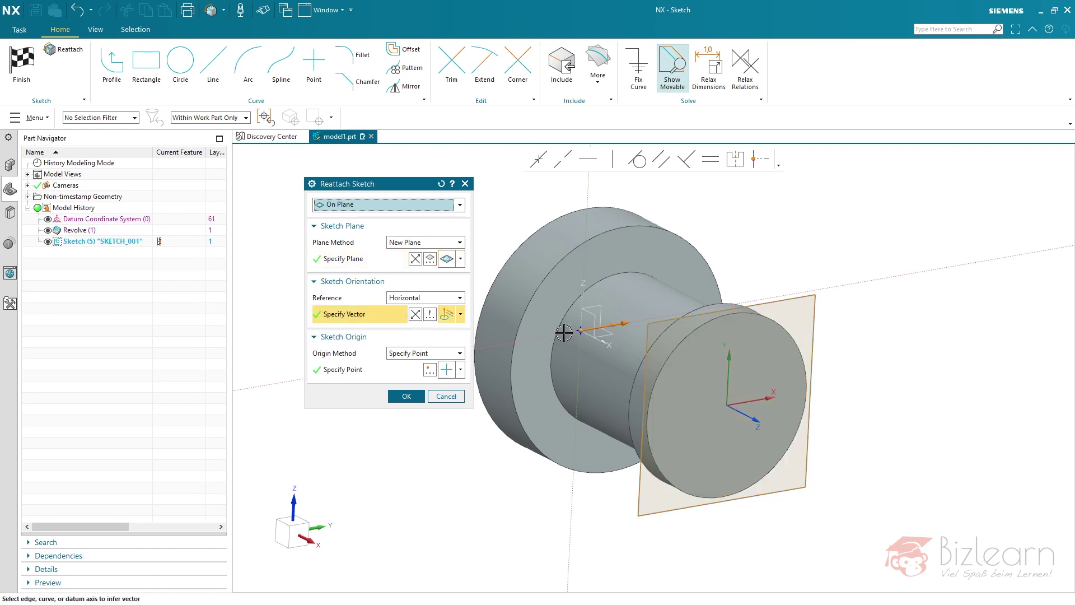
click(338, 372)
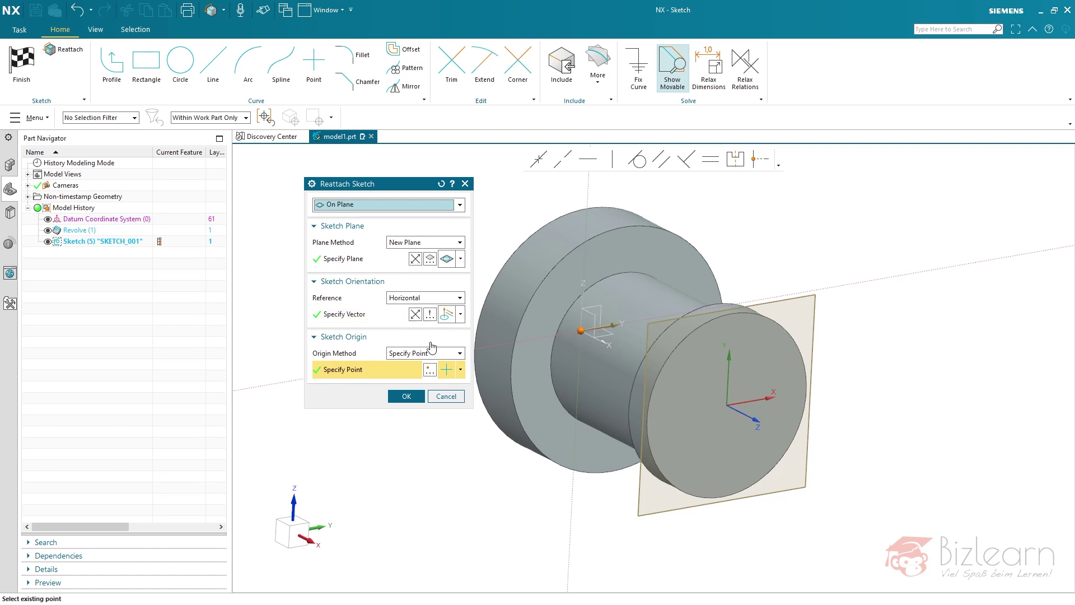
click(376, 314)
click(353, 258)
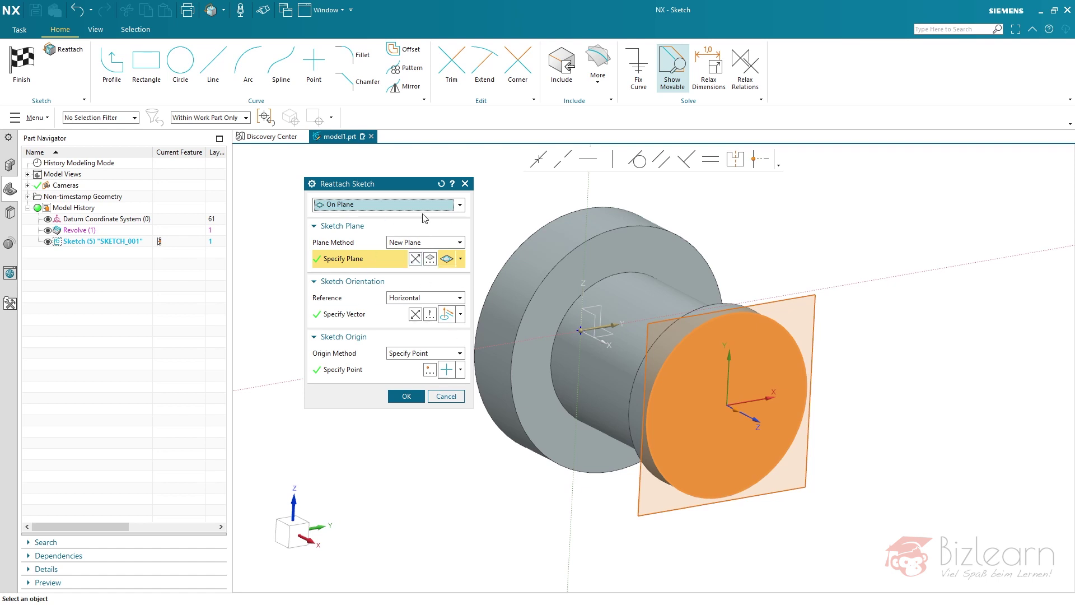
Set the Reattach plane method to Inferred and try the datum YZ plane and the end collar's outer face as placement.
click(421, 245)
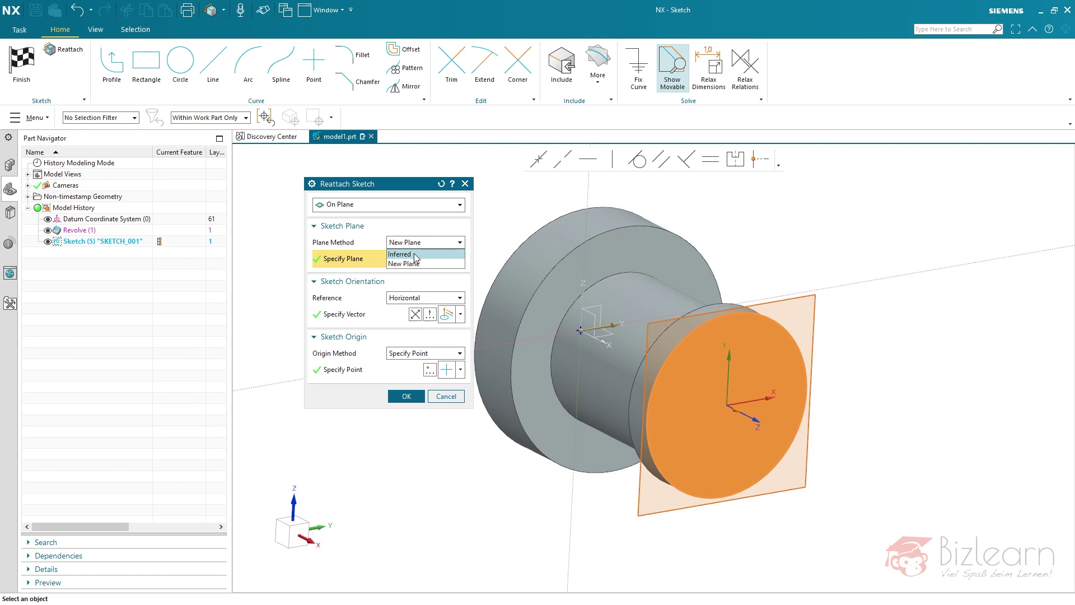
click(416, 254)
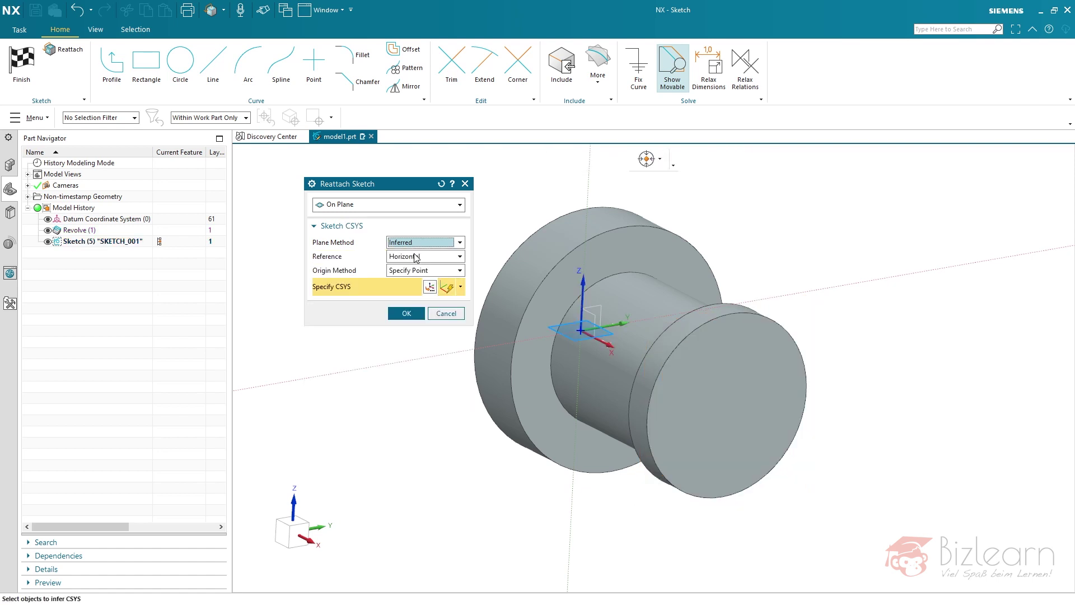
click(600, 309)
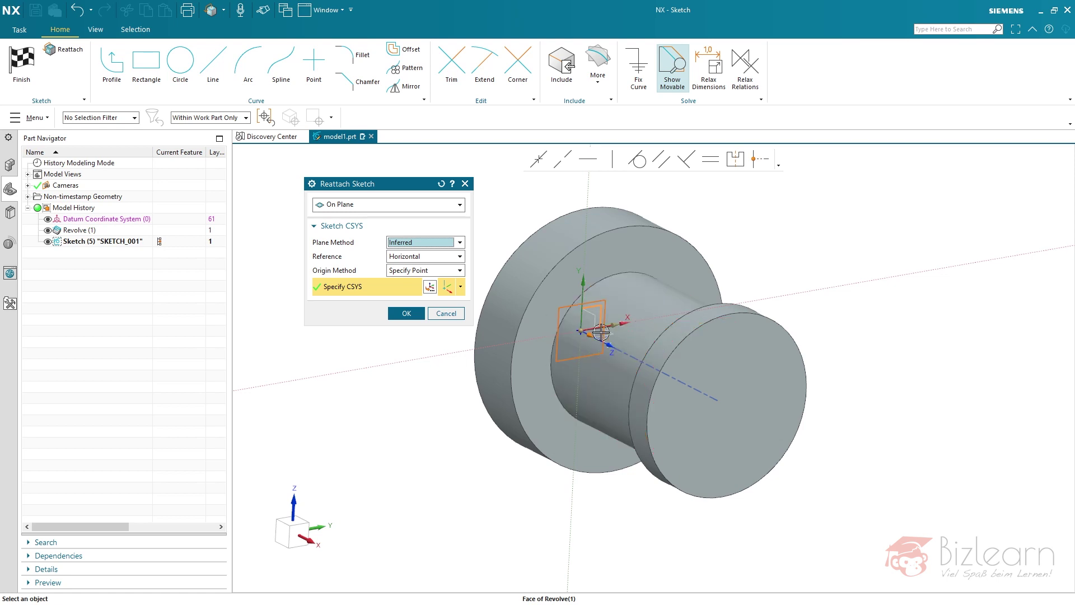
click(747, 358)
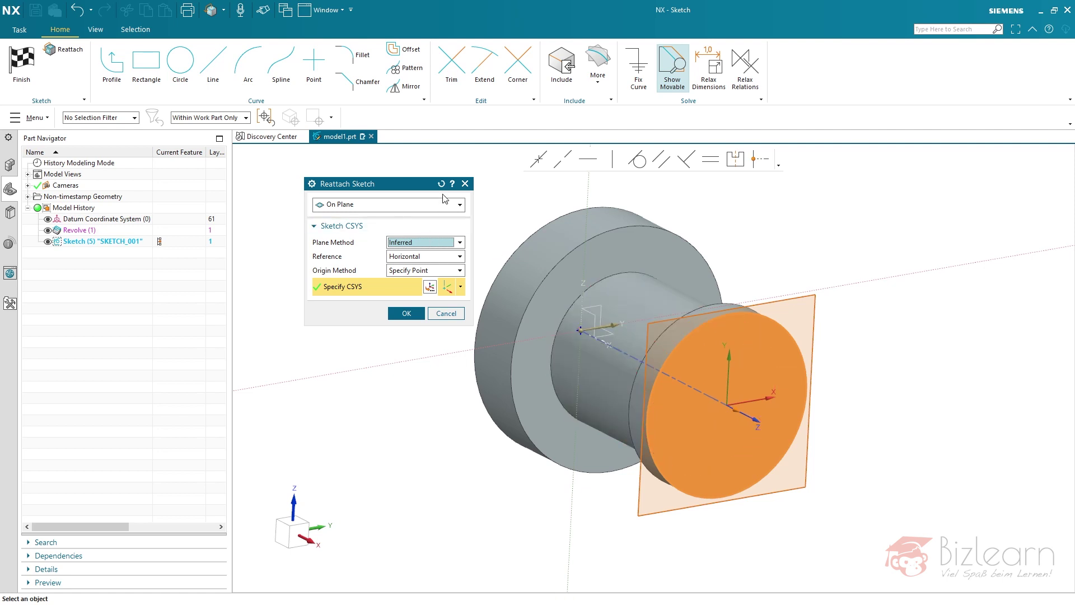
Switch the plane method to New Plane and back to Inferred, reselecting the datum YZ plane and finally the end collar's outer face.
click(443, 242)
click(404, 263)
click(444, 246)
click(433, 254)
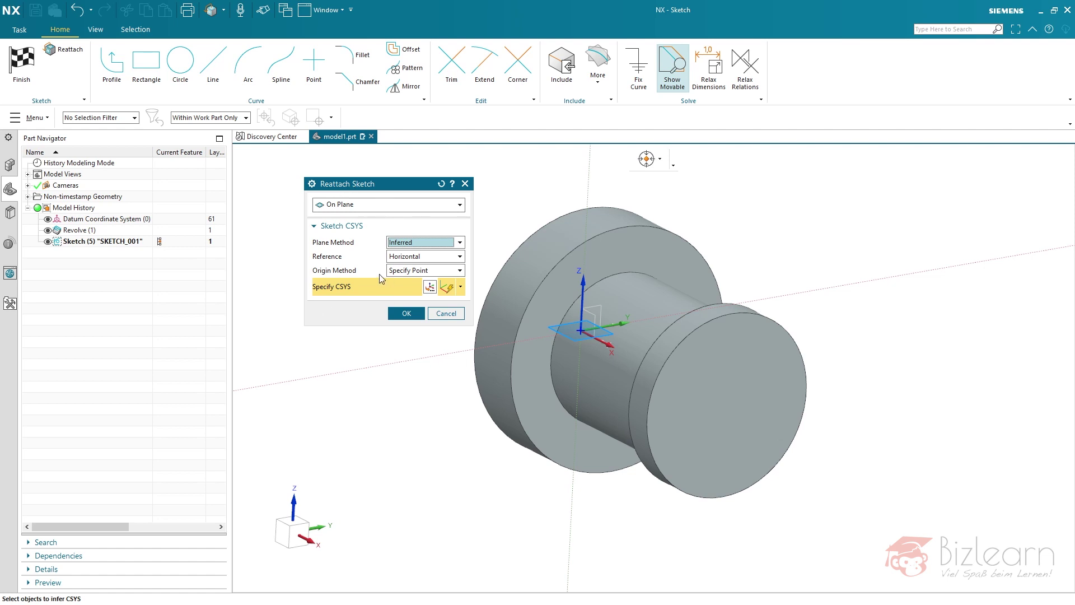
click(610, 307)
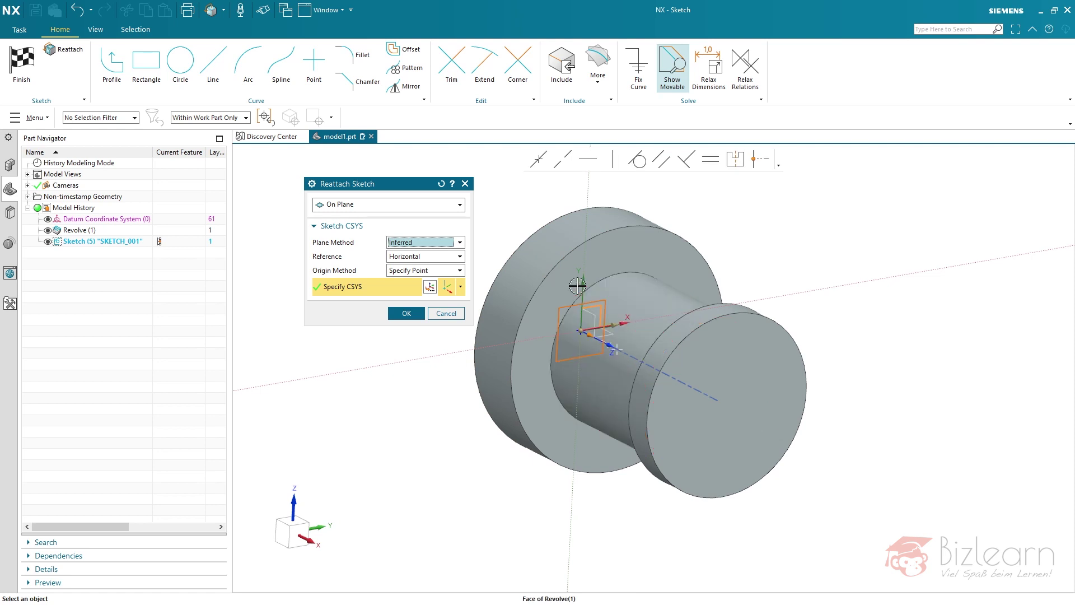
click(779, 365)
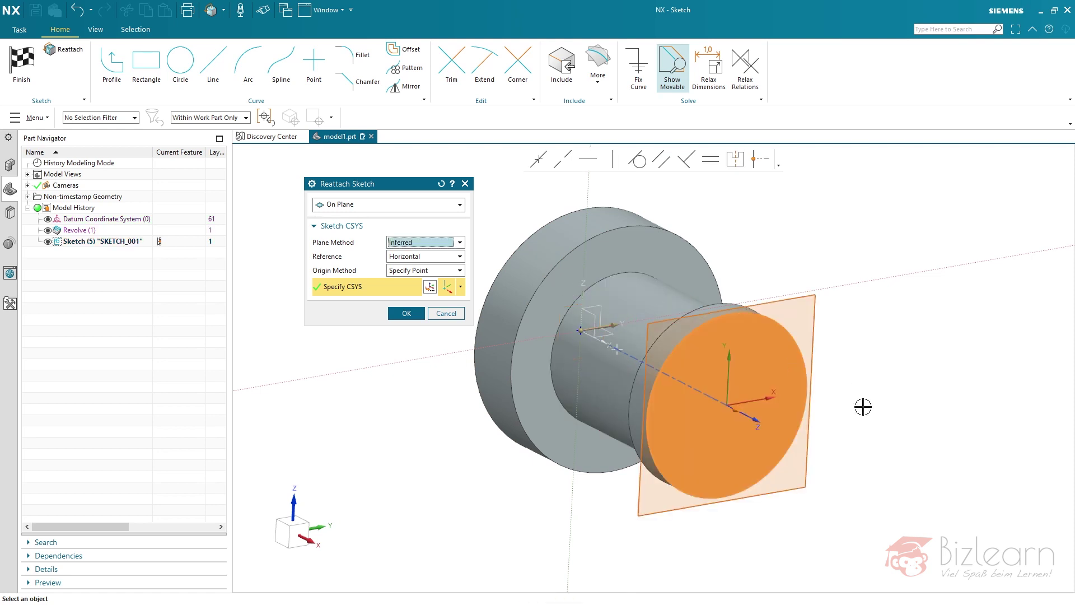